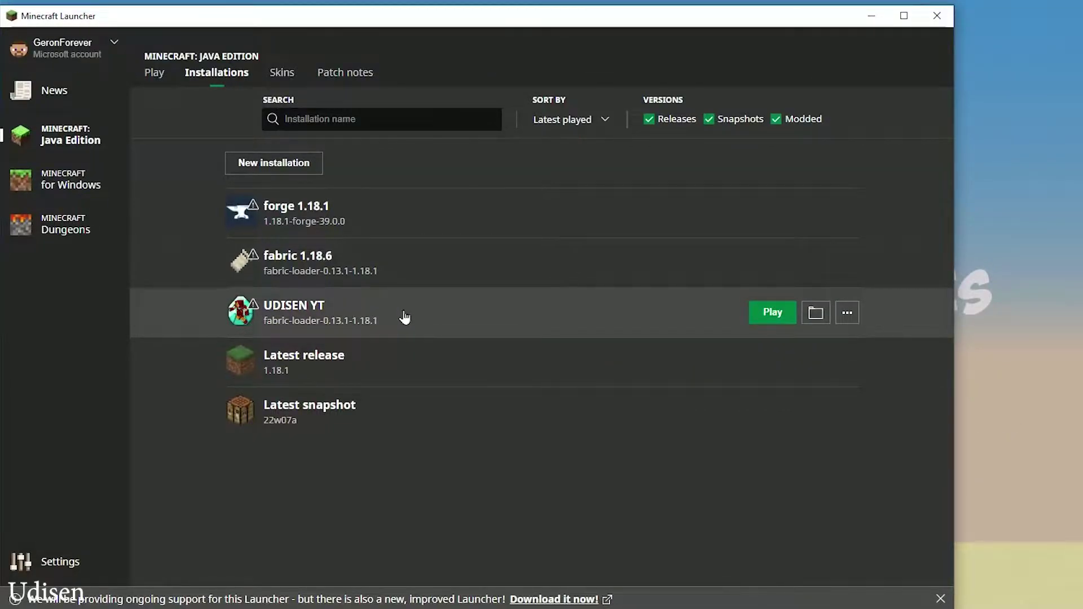
Step: Start a new installation, type a placeholder name, then cancel it
click(305, 169)
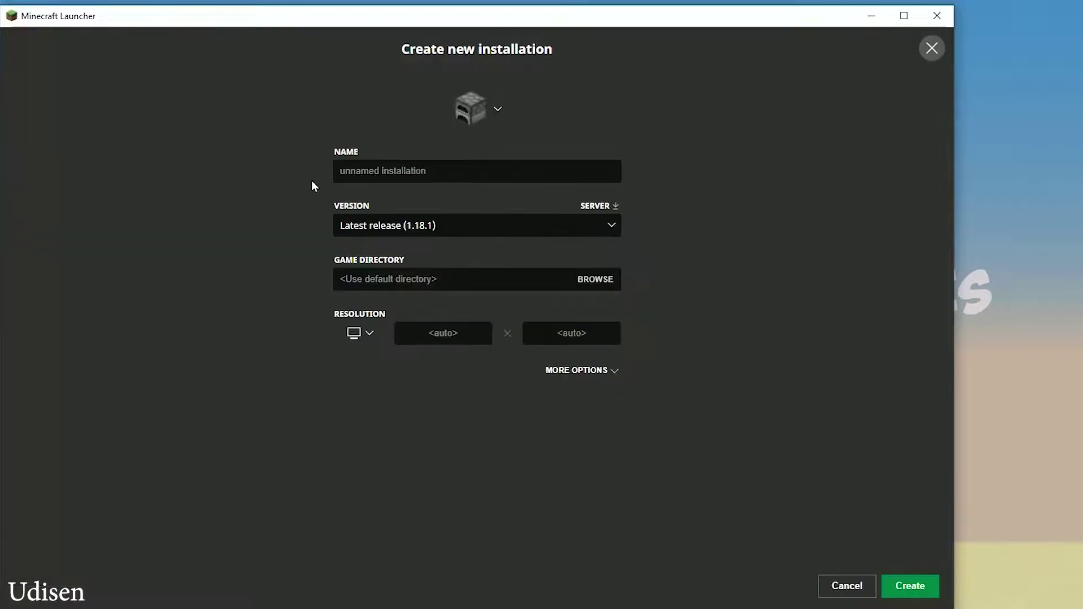
click(391, 176)
text(амвпмвапипаип)
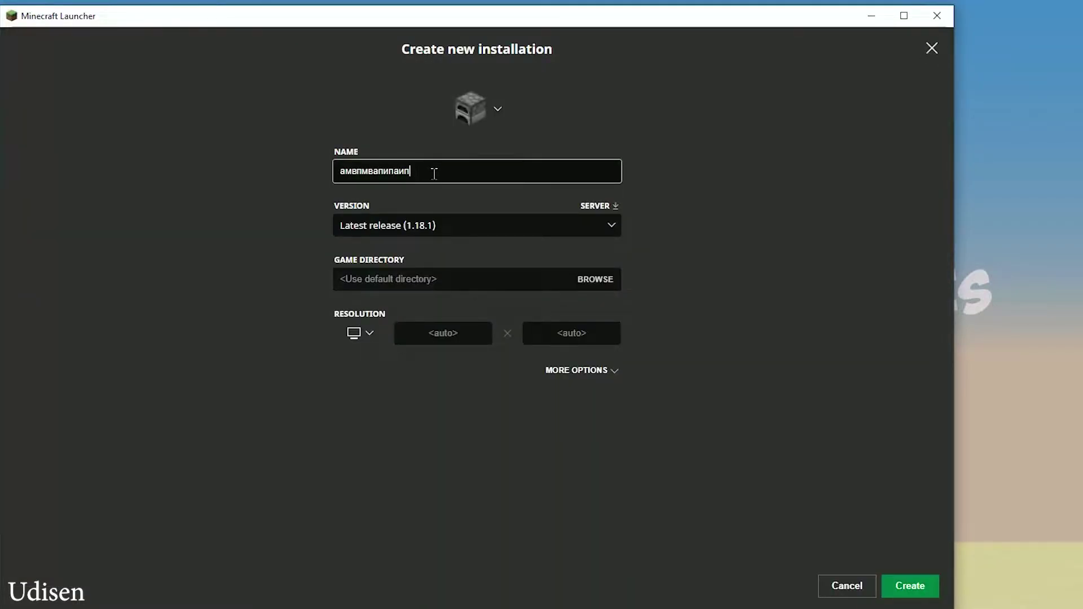
drag(434, 174, 266, 178)
text(hghngnjgnjg)
click(869, 590)
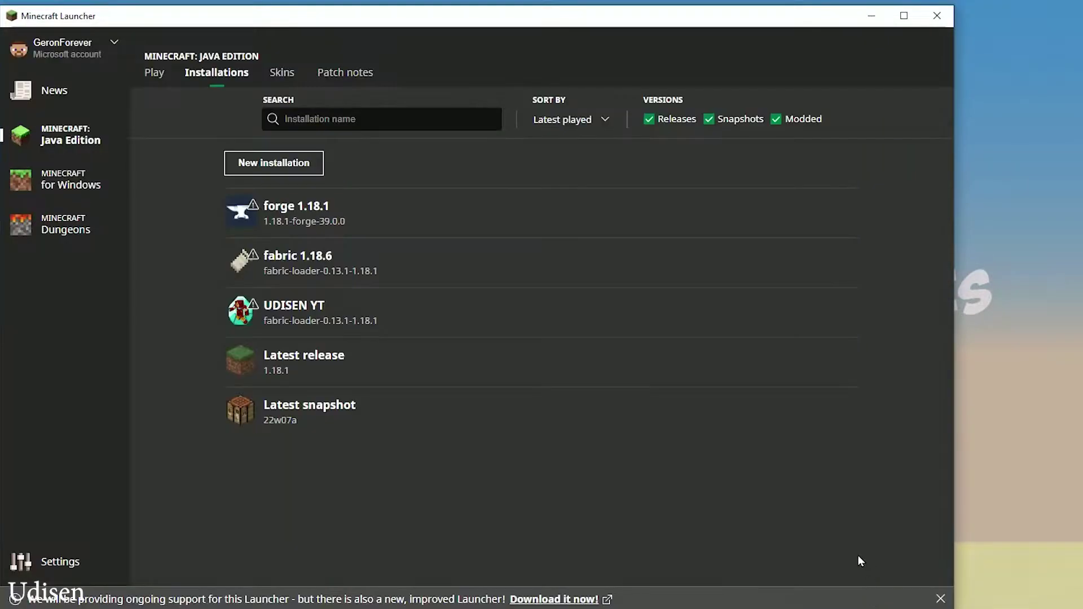
Step: Set the UDISEN YT installation's version to release 1.18.1
click(458, 316)
click(428, 227)
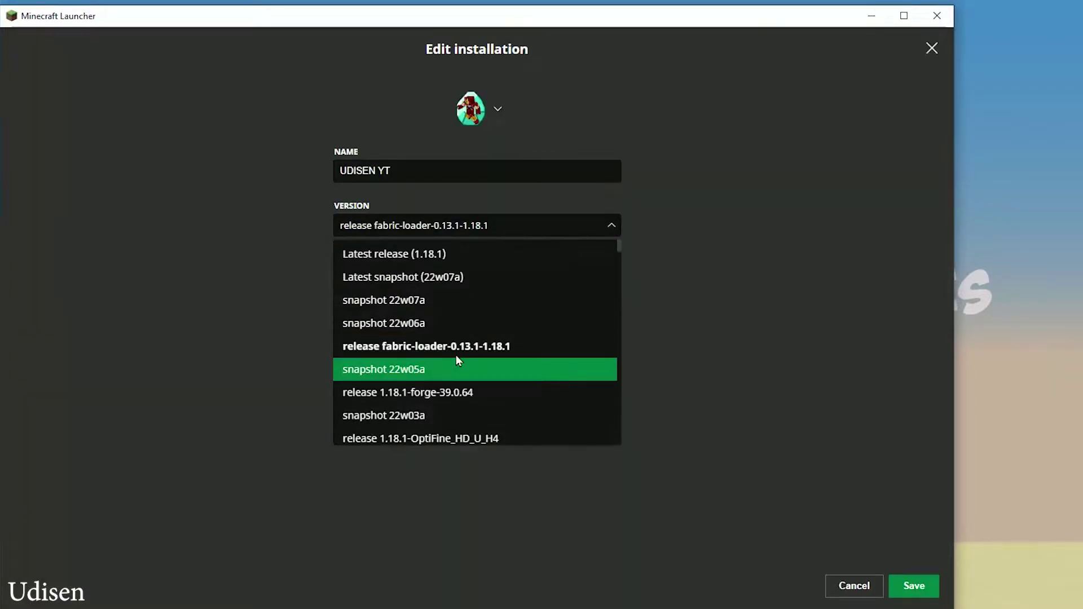
scroll(452, 334, down, 2)
scroll(449, 377, down, 4)
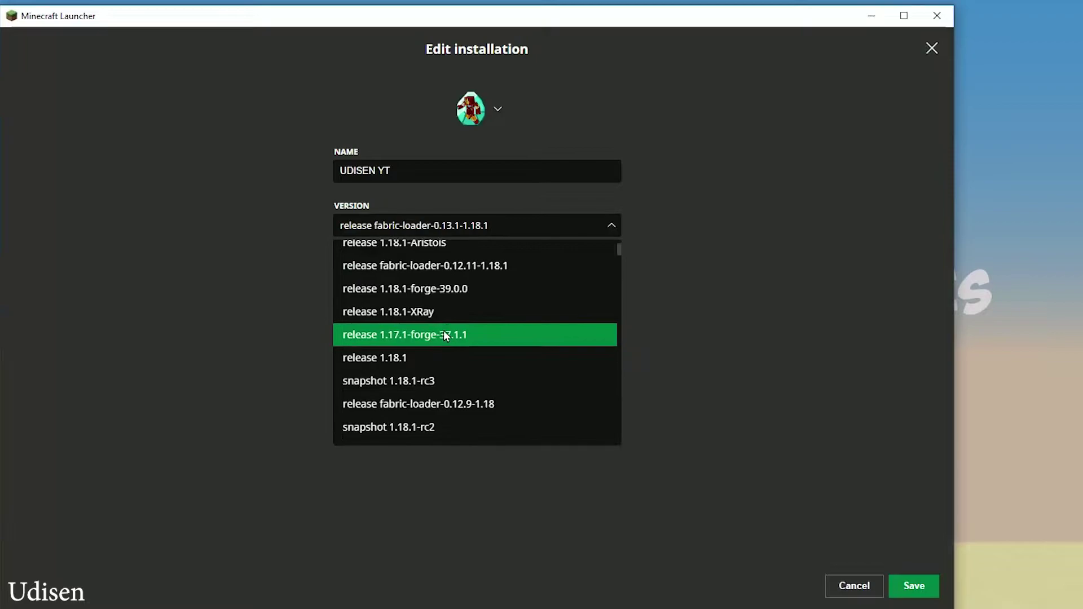
click(442, 356)
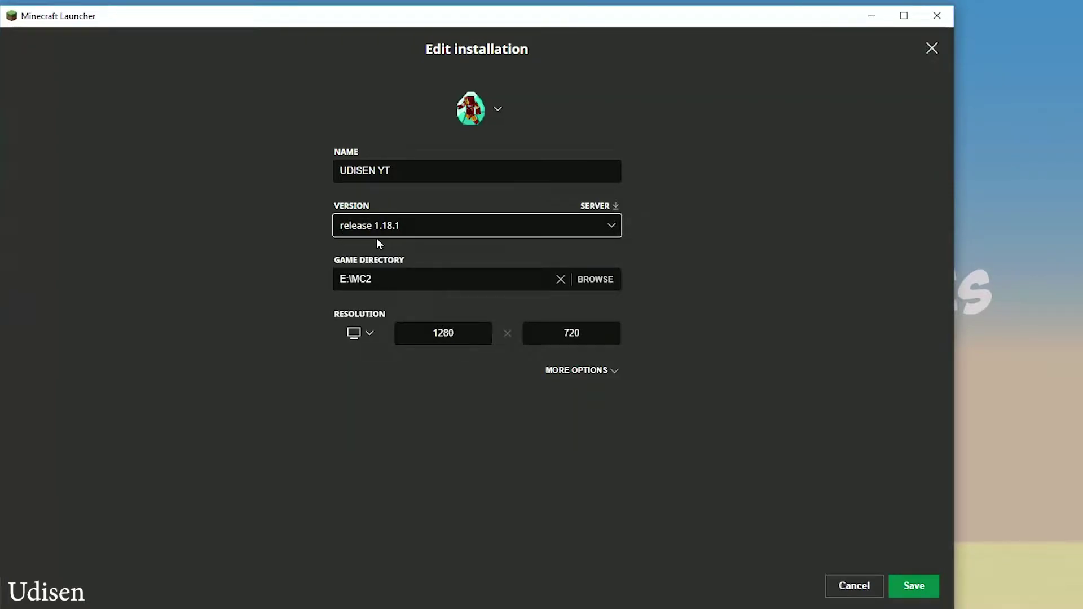
Step: Change the installation's version to release 1.17.1
click(434, 226)
scroll(452, 361, down, 3)
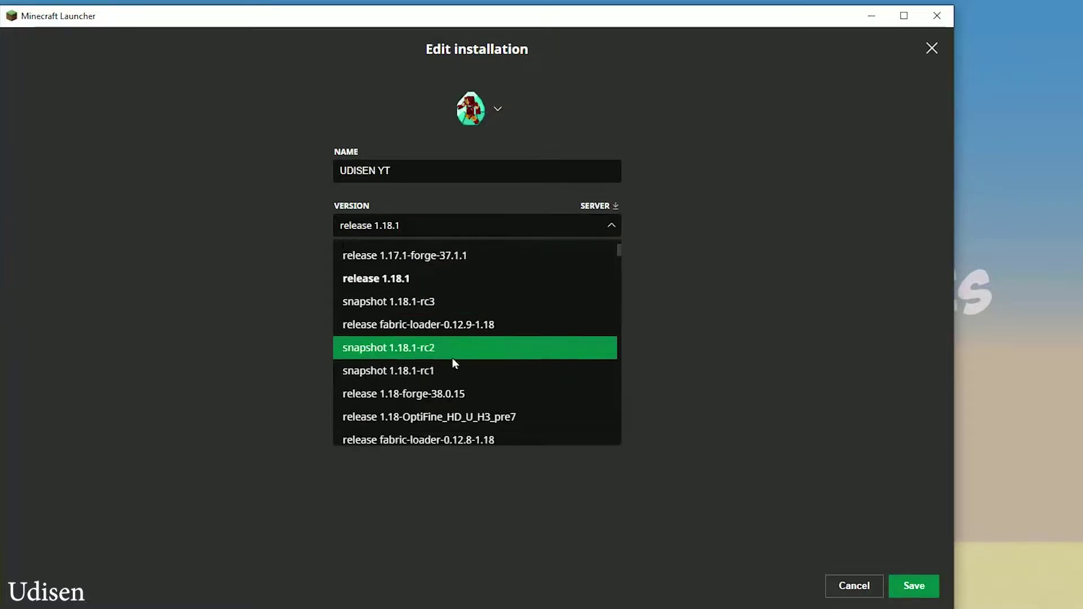
scroll(464, 362, down, 7)
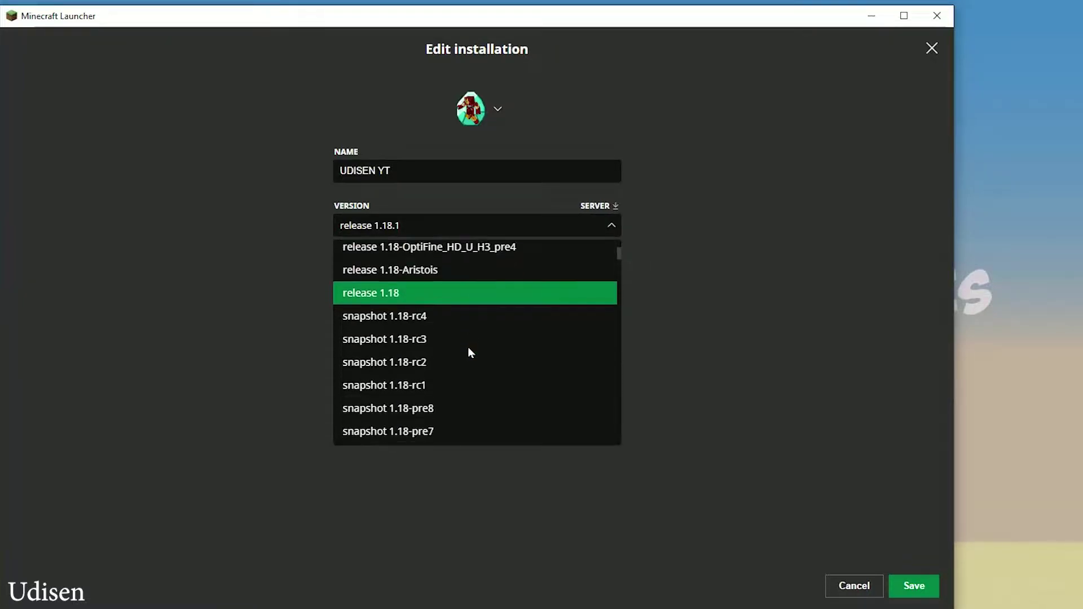
scroll(466, 328, down, 2)
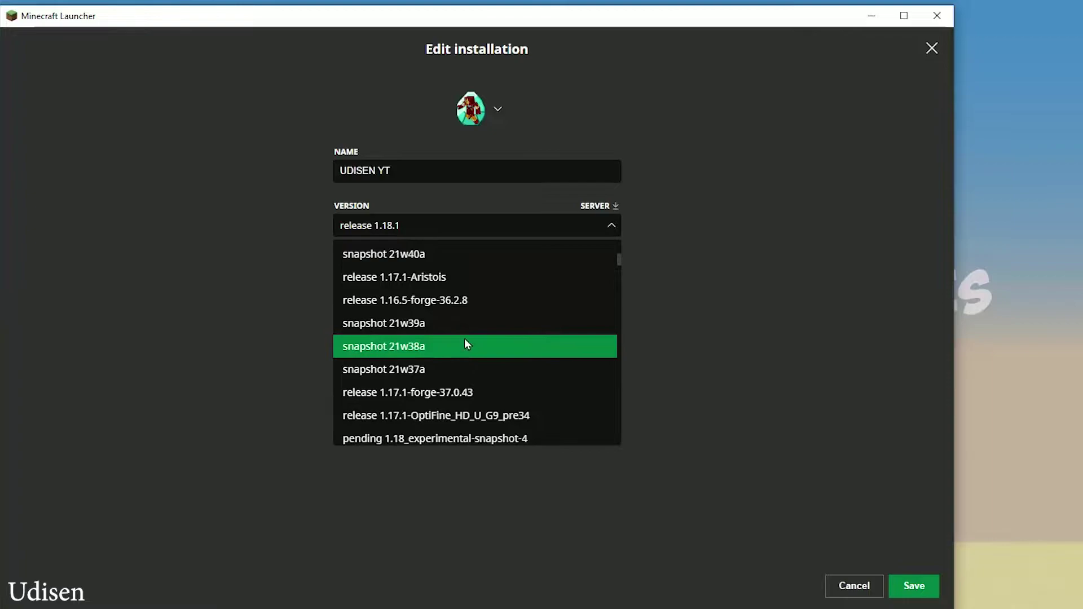
scroll(464, 333, down, 2)
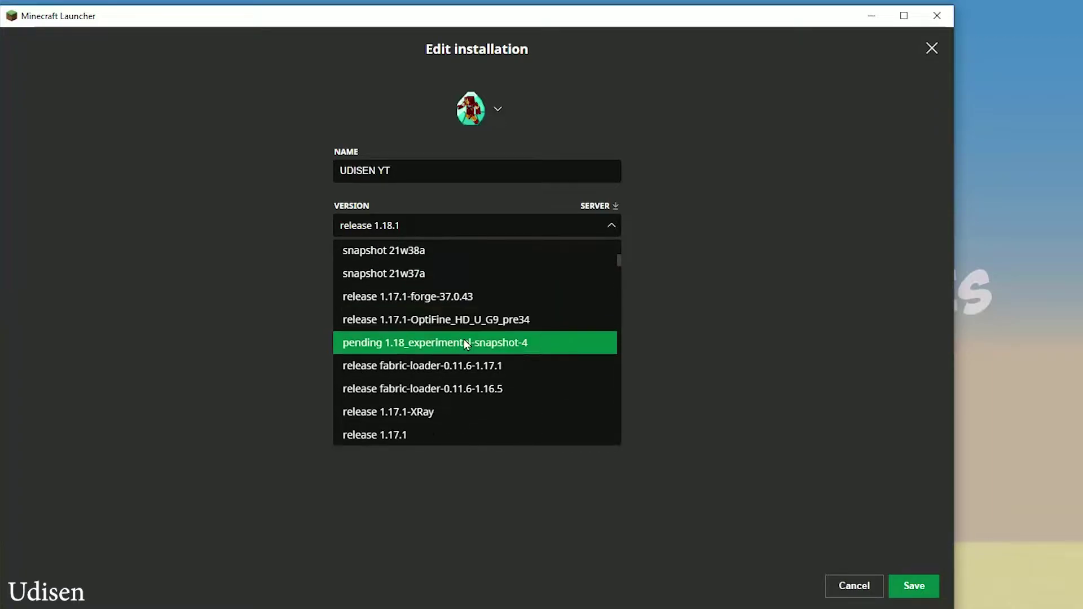
click(430, 435)
Step: Switch the installation's version back to release 1.18.1
click(441, 230)
scroll(452, 330, up, 10)
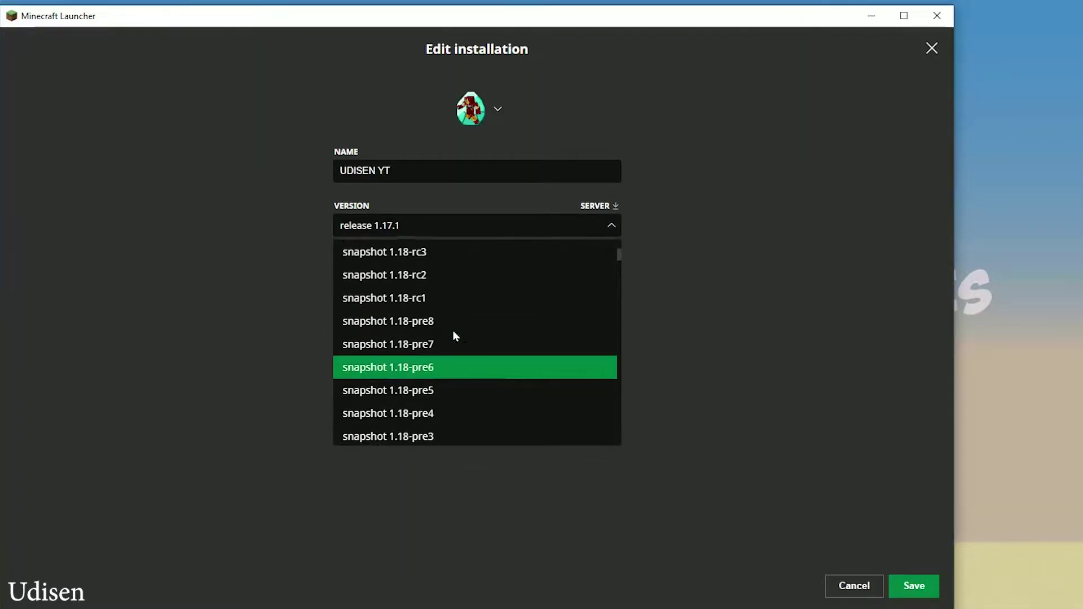
scroll(452, 330, up, 3)
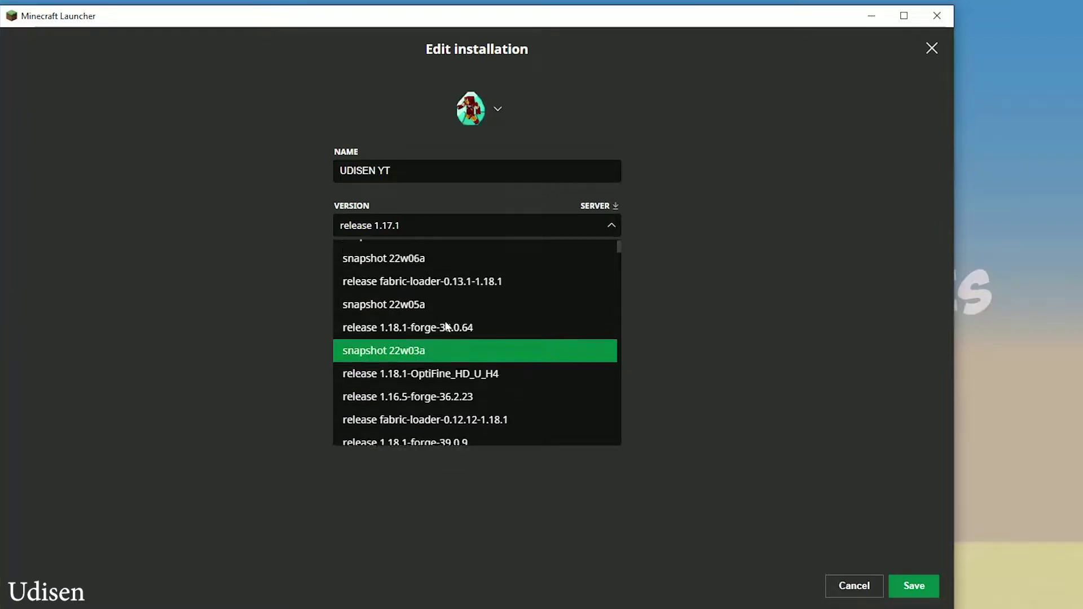
scroll(444, 323, down, 9)
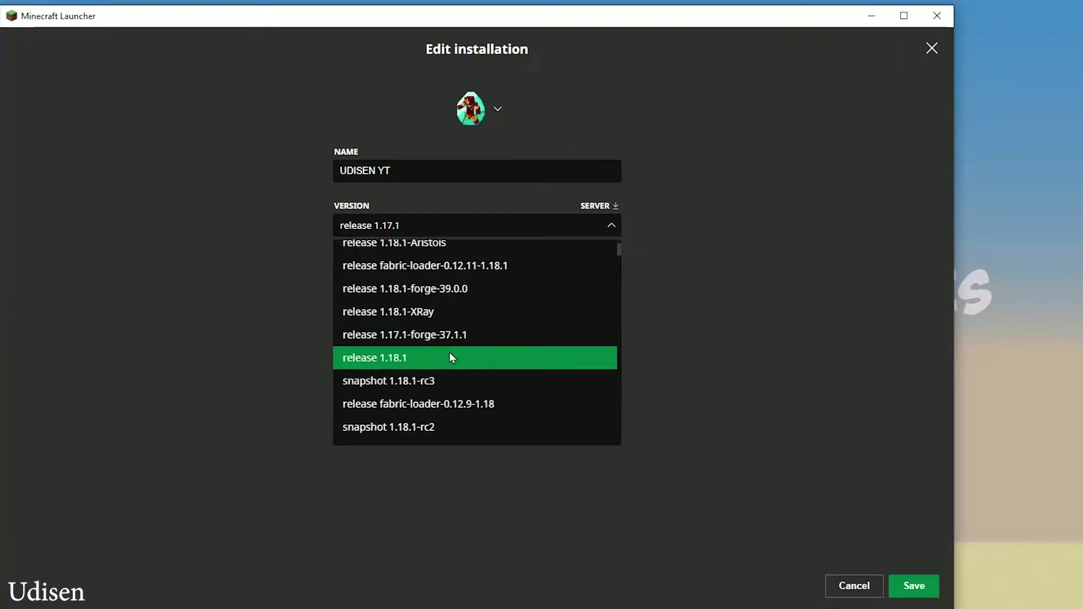
click(449, 357)
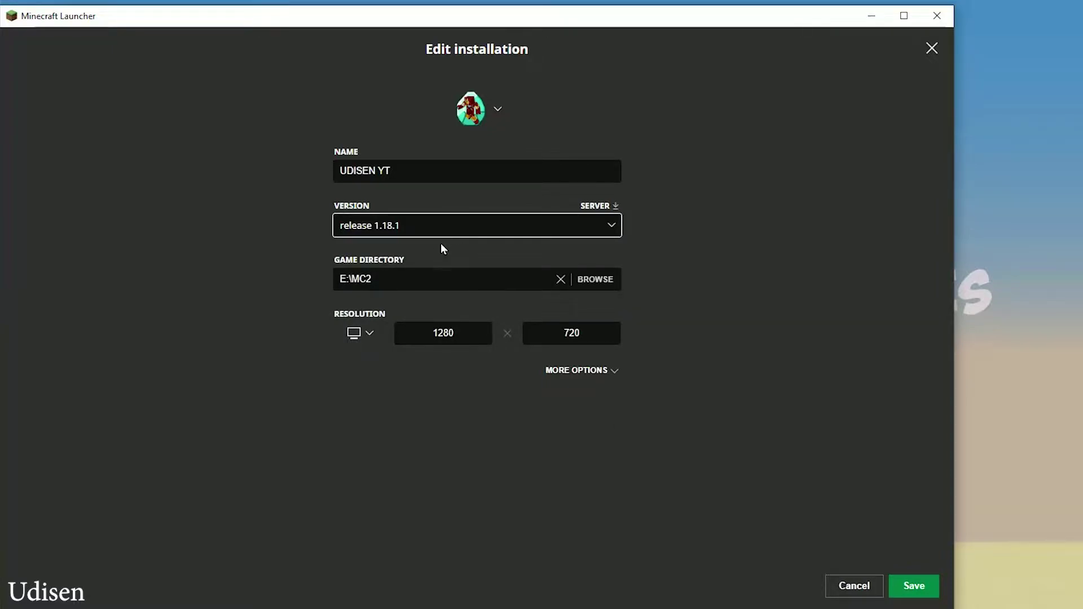
Step: Save the installation, launch UDISEN YT, and view the launcher News page
click(914, 587)
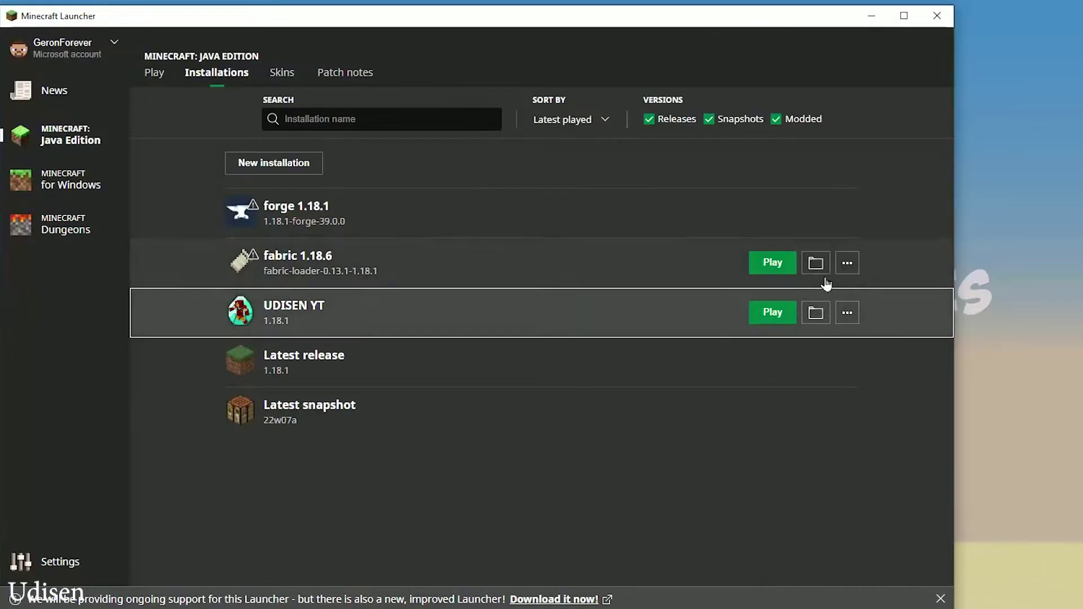
click(771, 316)
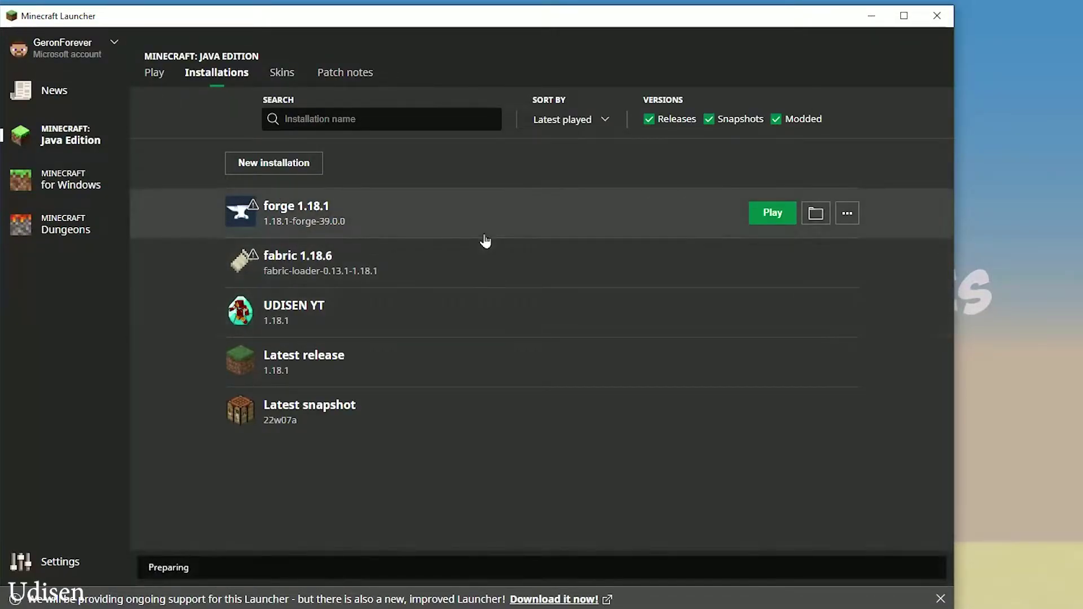
click(79, 106)
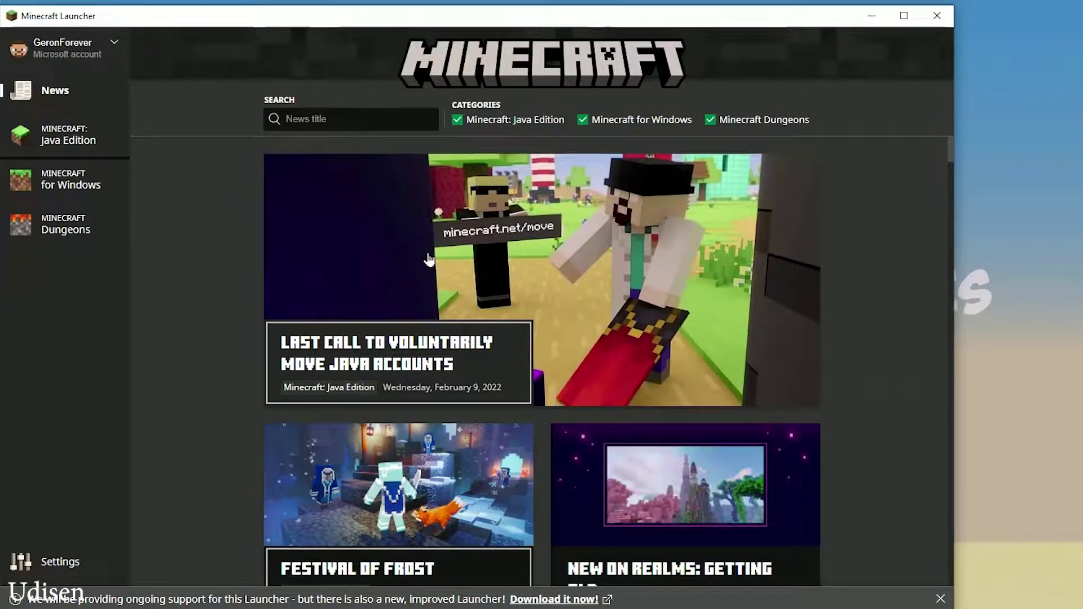
Step: Back in Java Edition Installations, uncheck the Snapshots filter
click(41, 139)
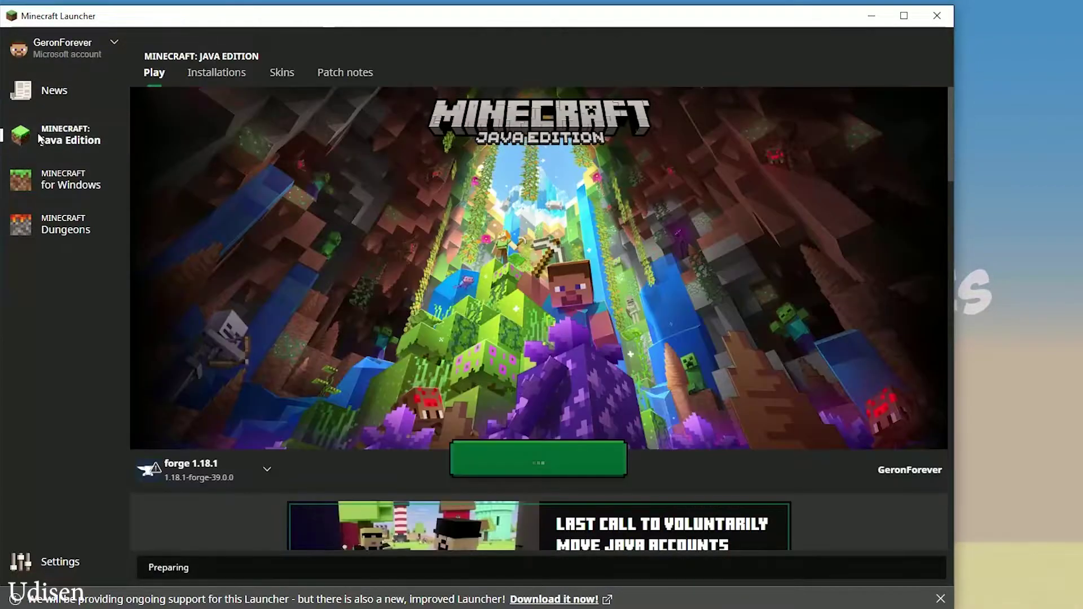
click(208, 85)
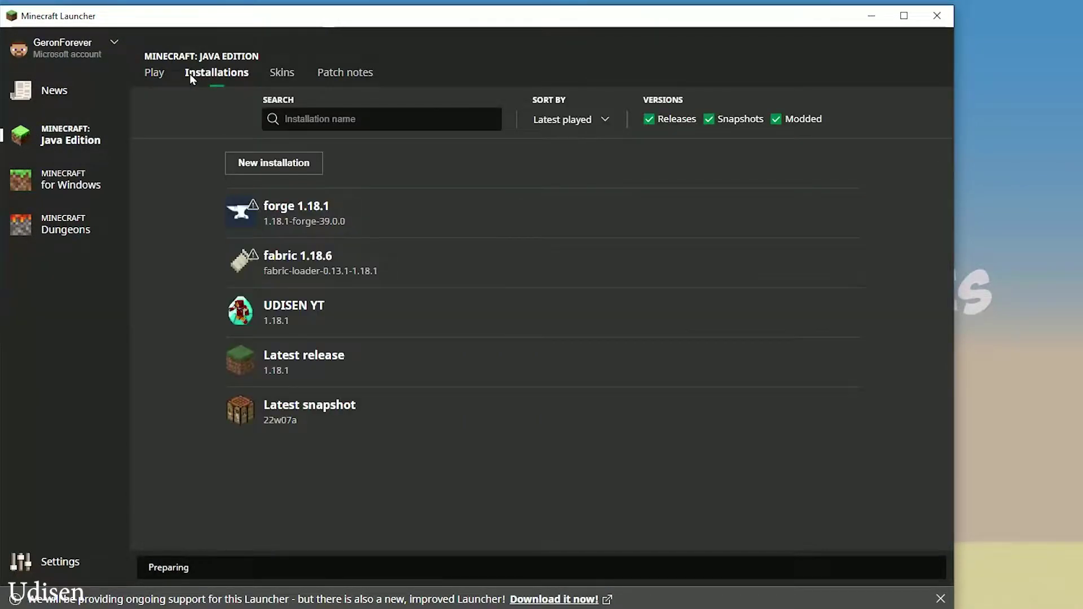
click(709, 119)
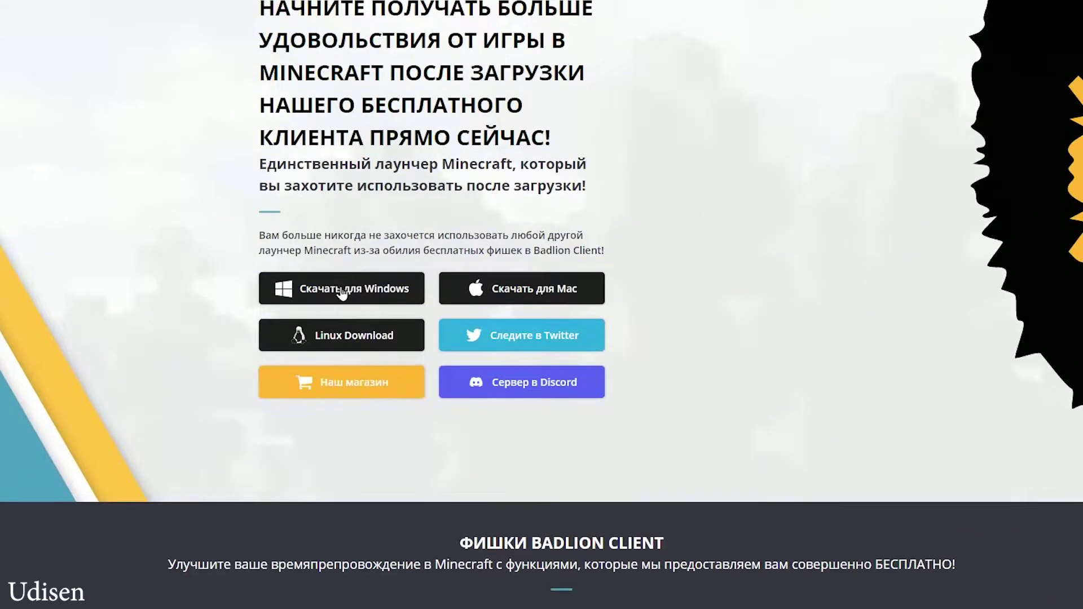
Step: Bring up the Download Badlion Client options for Windows and scroll down the page
click(343, 289)
click(356, 298)
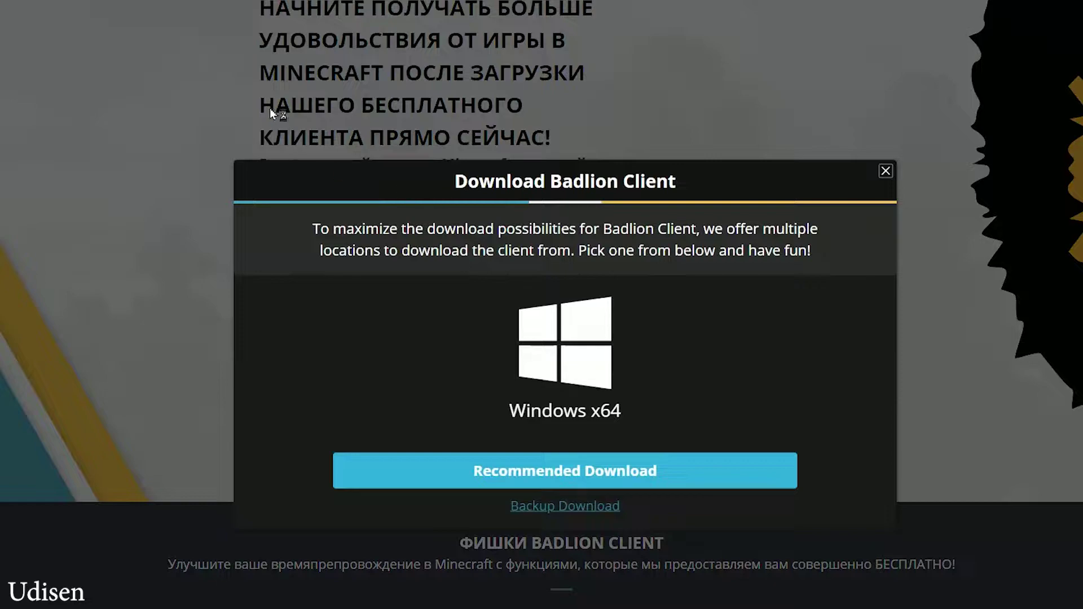
scroll(316, 101, down, 1)
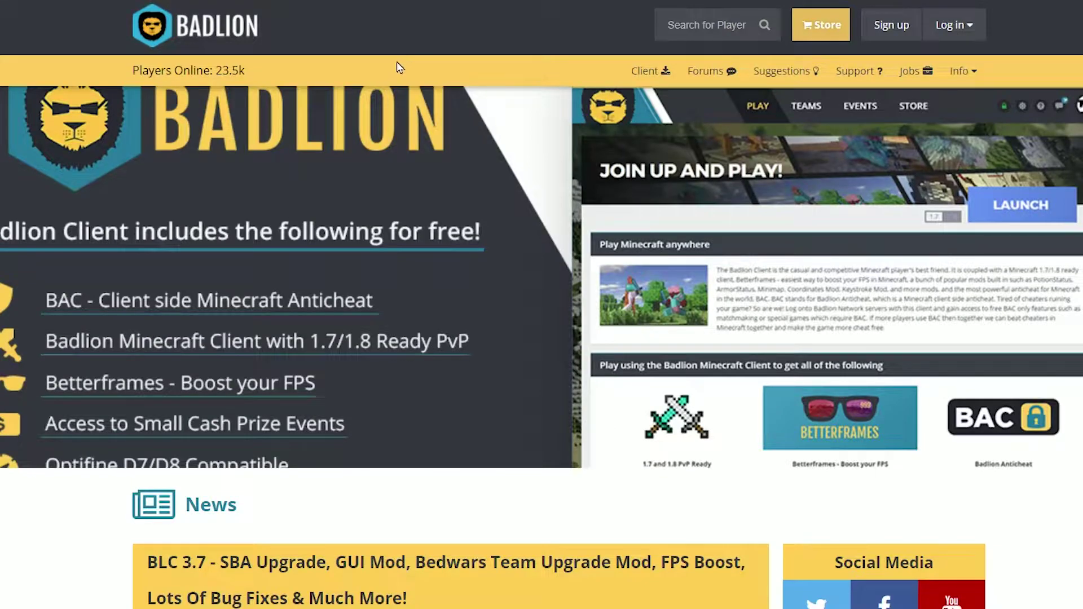
Step: Open the Sign up registration steps page and scroll through it and back to the top
click(896, 30)
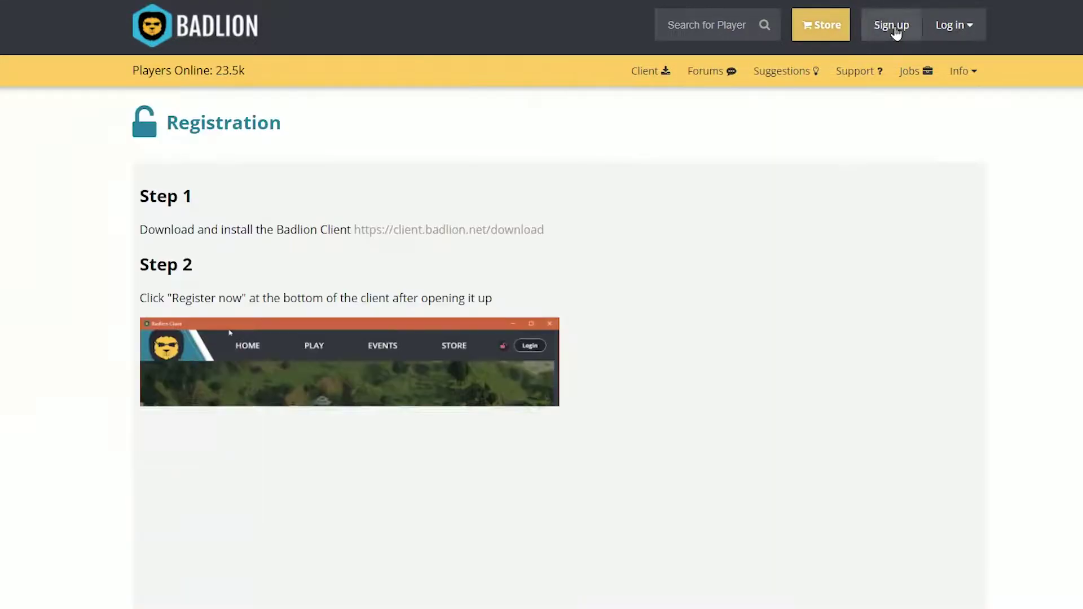
scroll(440, 208, down, 10)
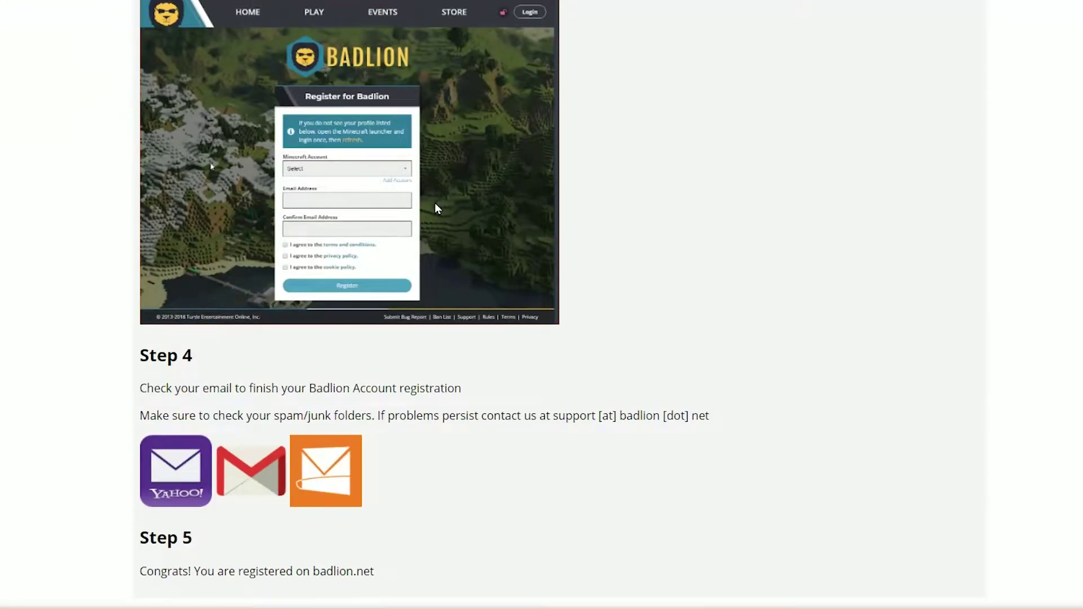
scroll(432, 198, up, 8)
scroll(431, 197, down, 8)
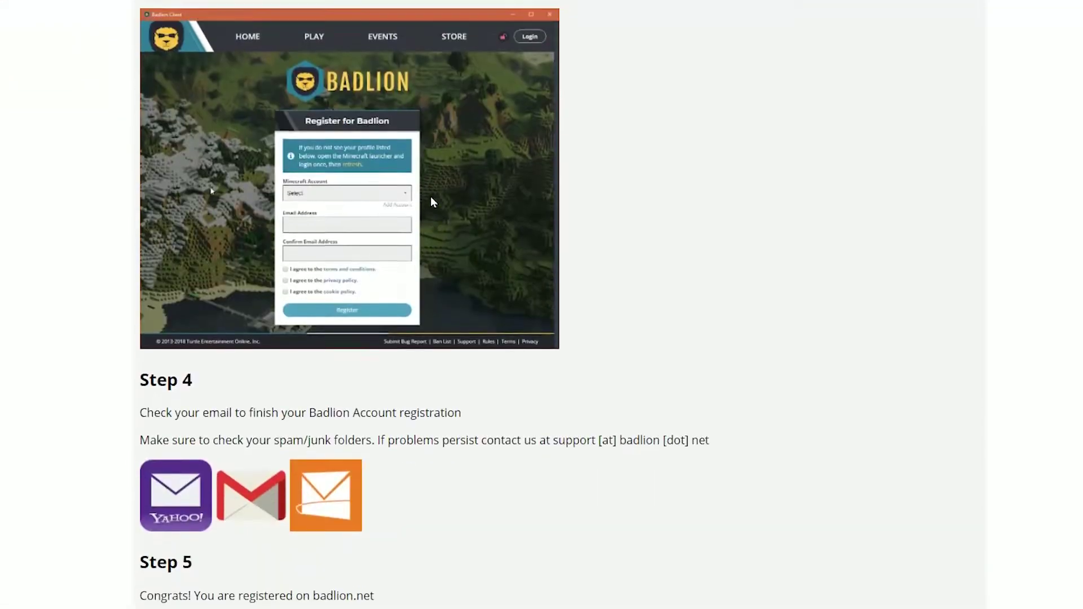
scroll(430, 195, up, 11)
scroll(428, 195, up, 3)
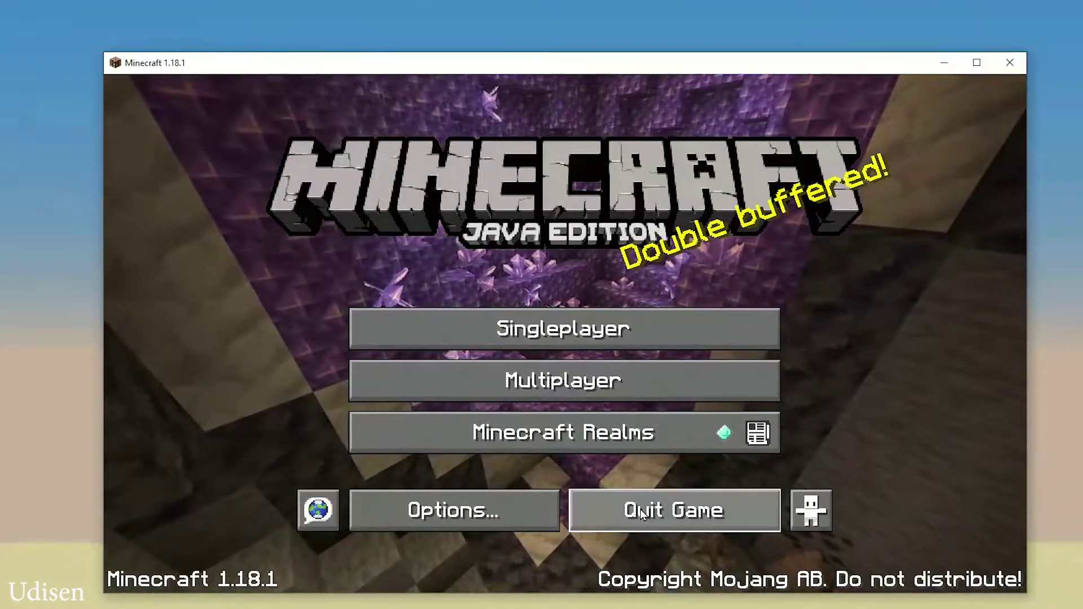
Step: Quit Minecraft from the title screen with Quit Game
click(642, 510)
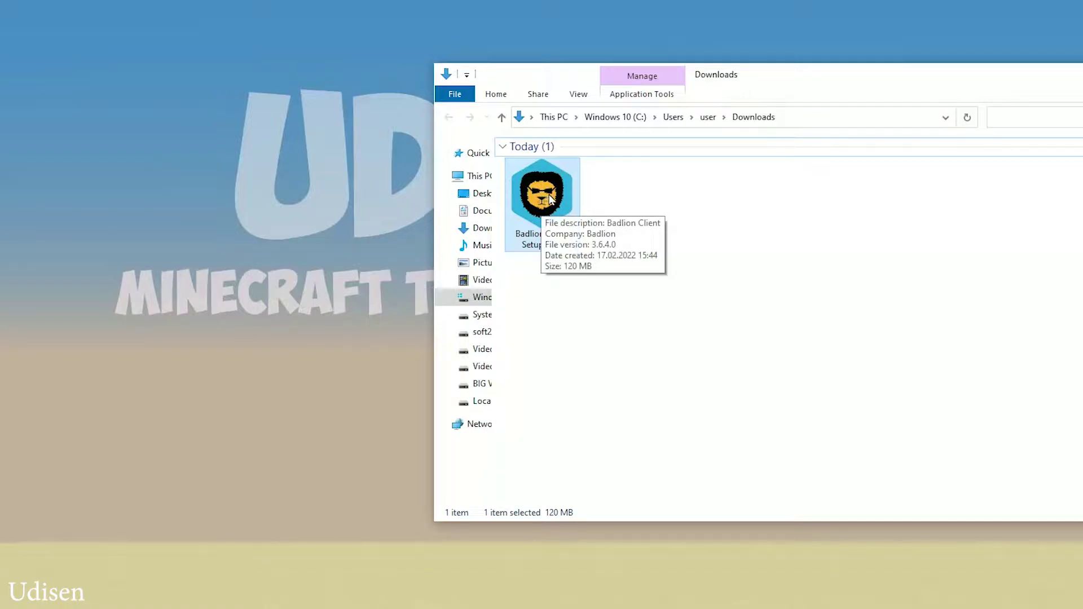
Step: Run the Badlion Client installer, accept the license, install, and finish with Run Badlion Client ticked
double_click(550, 198)
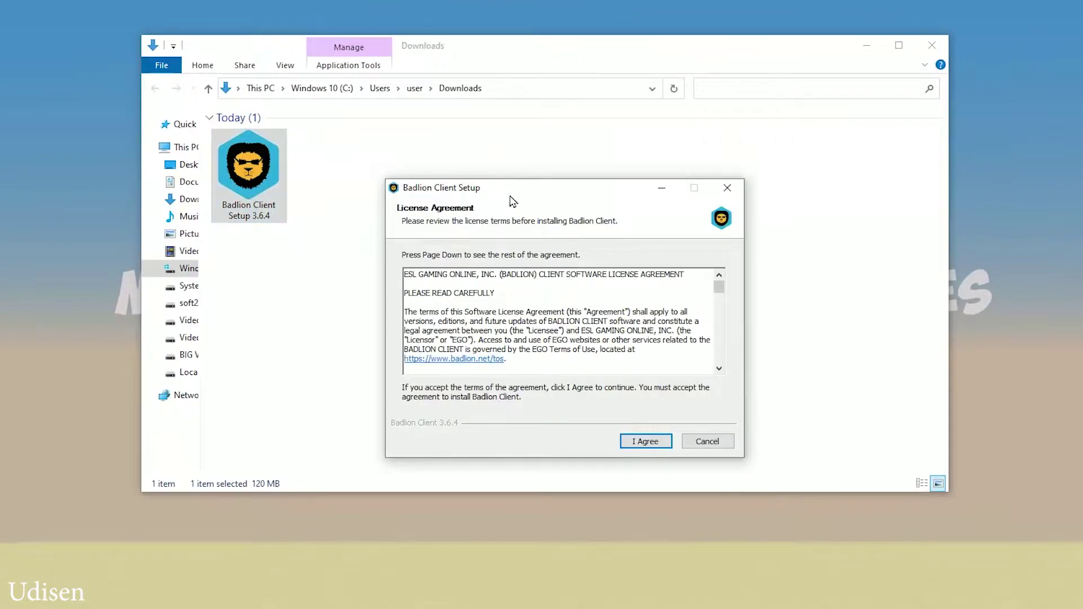
drag(513, 201, 459, 149)
click(591, 390)
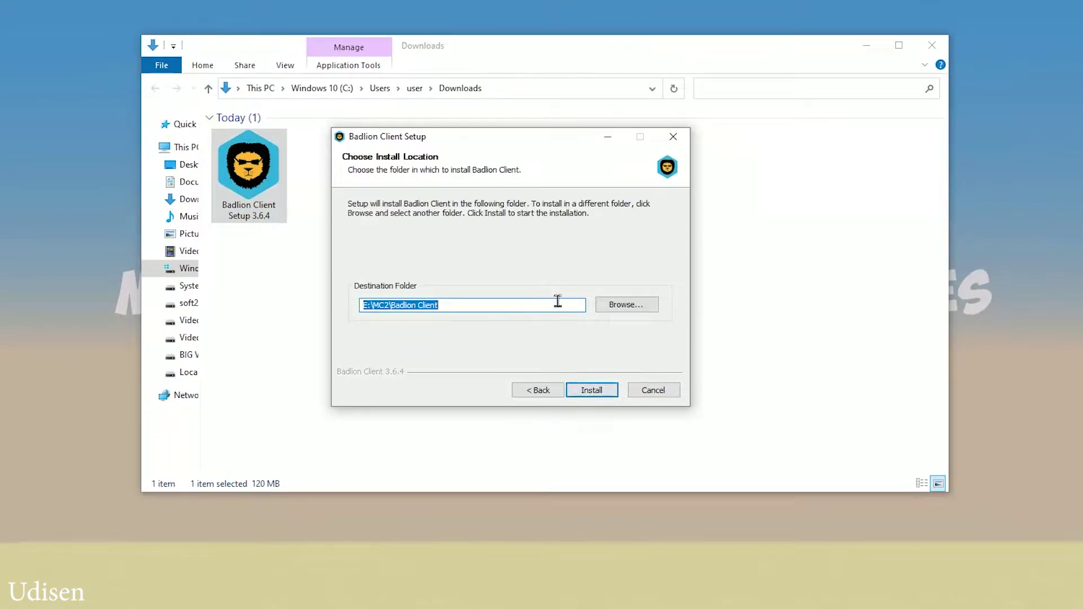
click(597, 395)
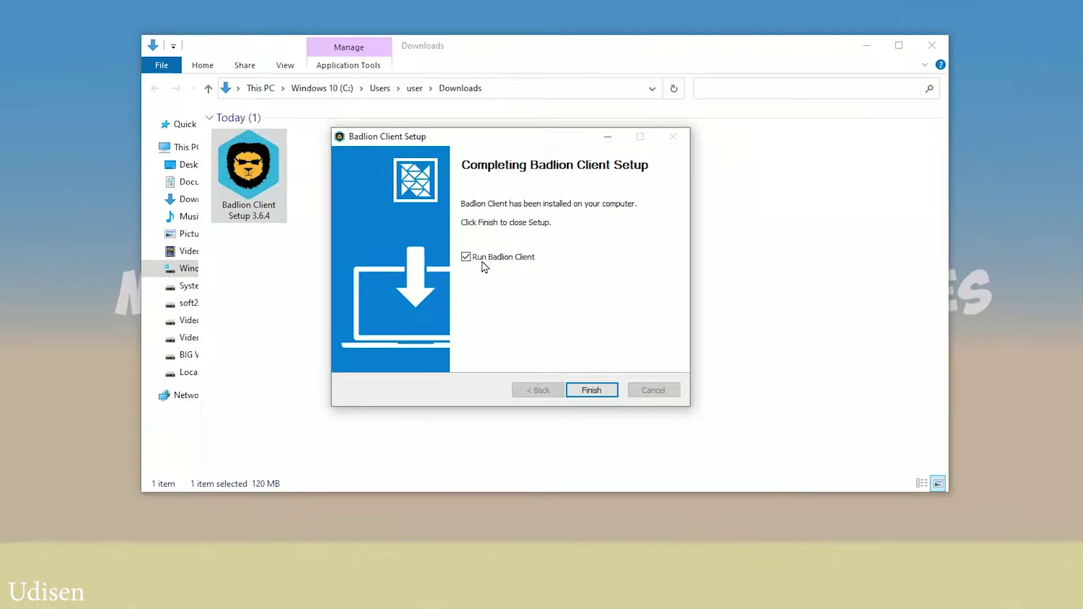
click(592, 389)
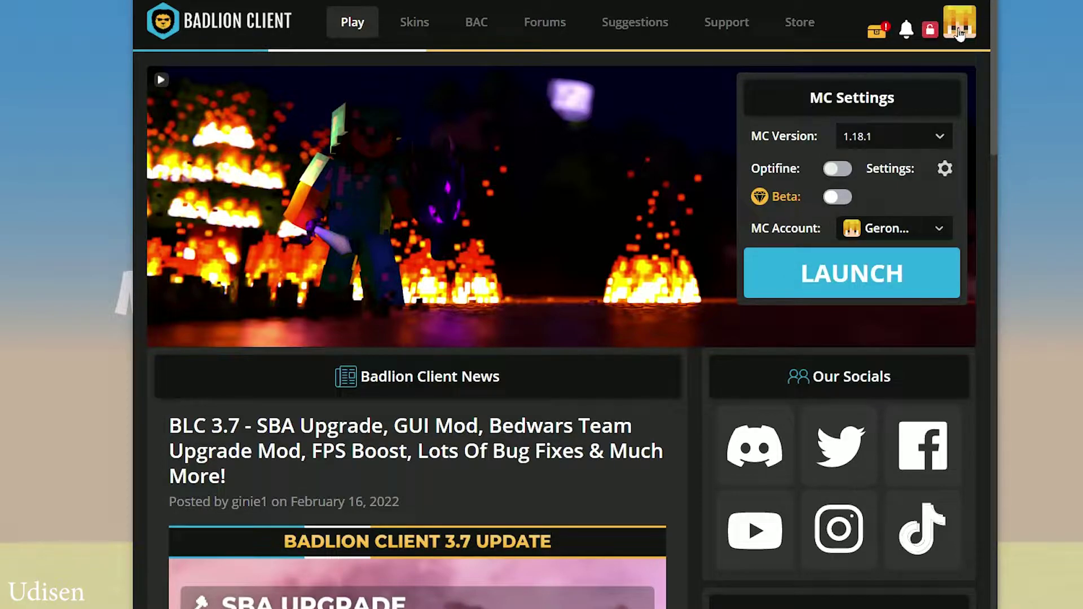
Step: Keep MC Version 1.18.1 and switch the Optifine toggle on
click(868, 137)
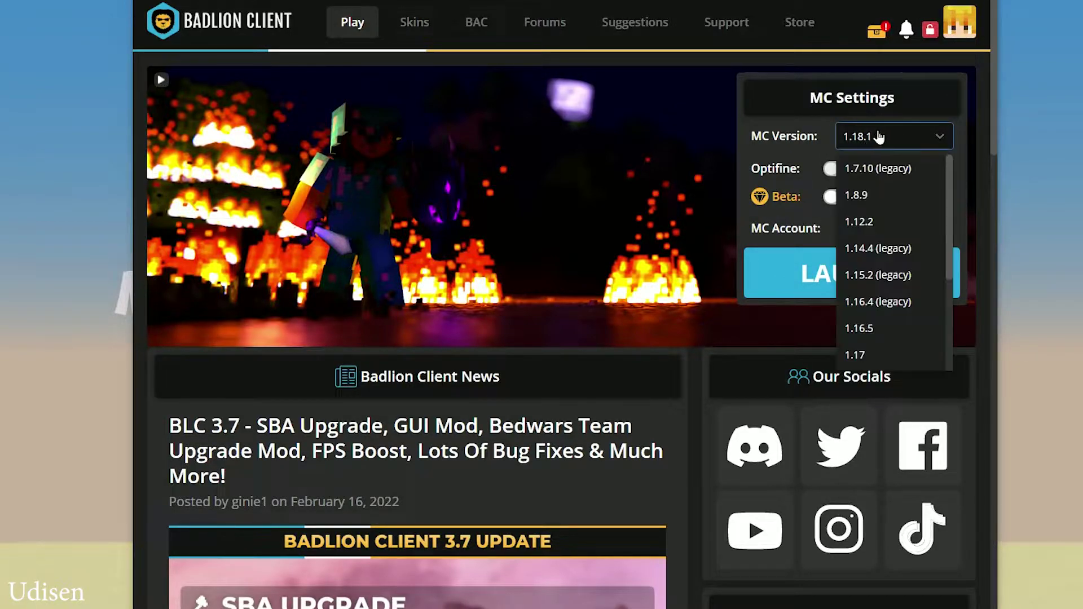
scroll(894, 237, down, 3)
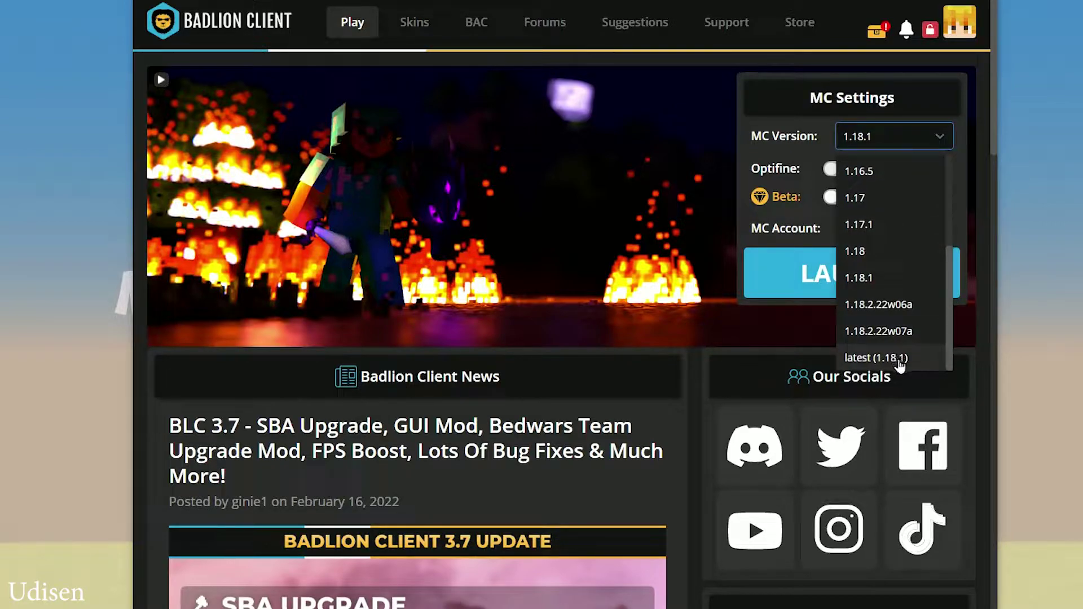
click(880, 278)
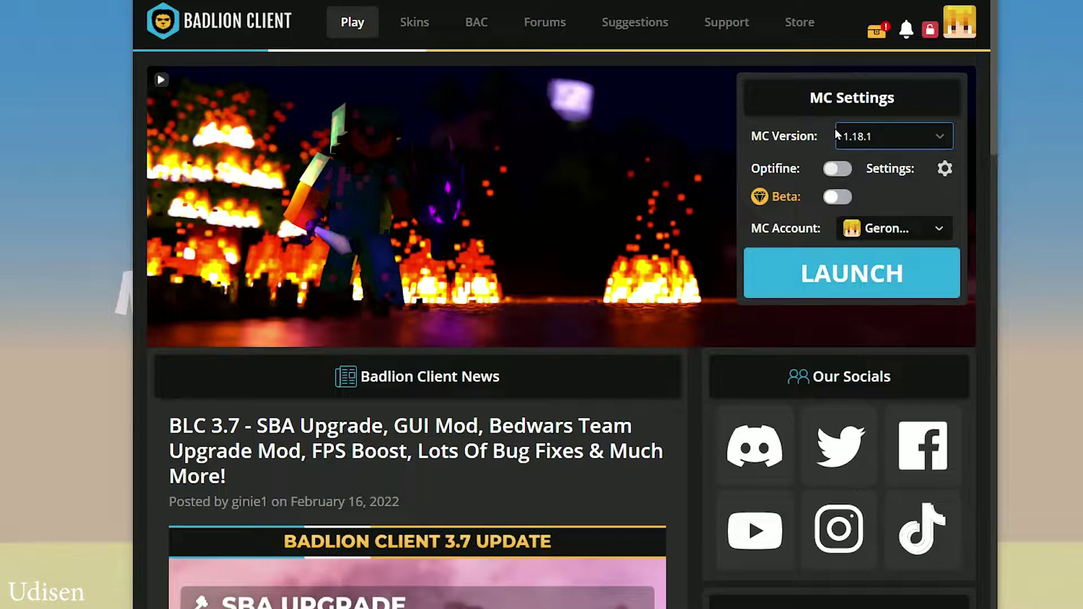
click(841, 173)
Step: Scroll through the Minecraft and launcher settings, then return to the Play page
click(944, 170)
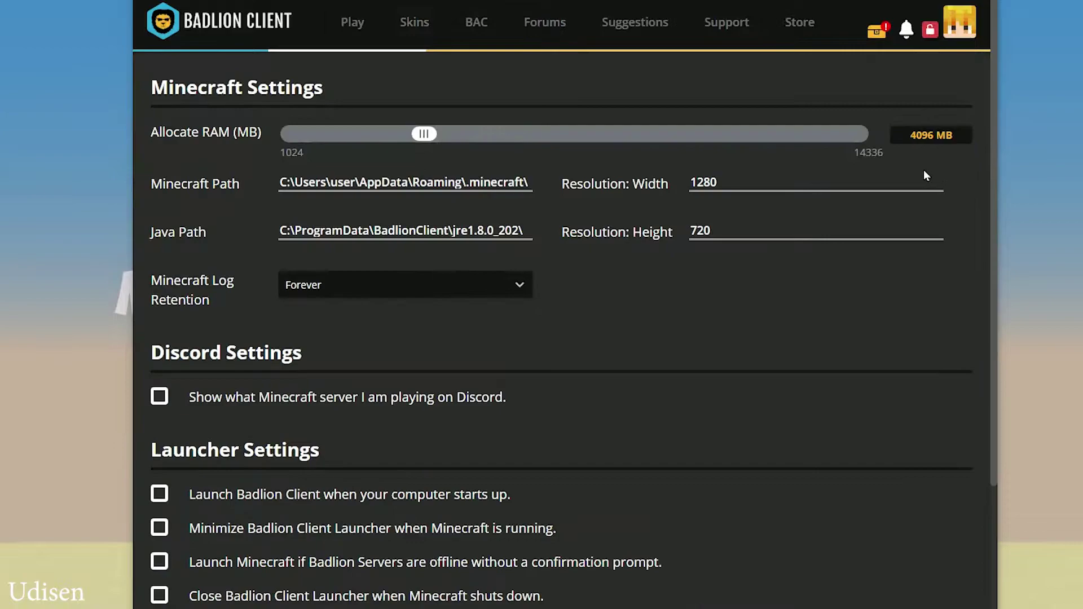
scroll(551, 212, down, 2)
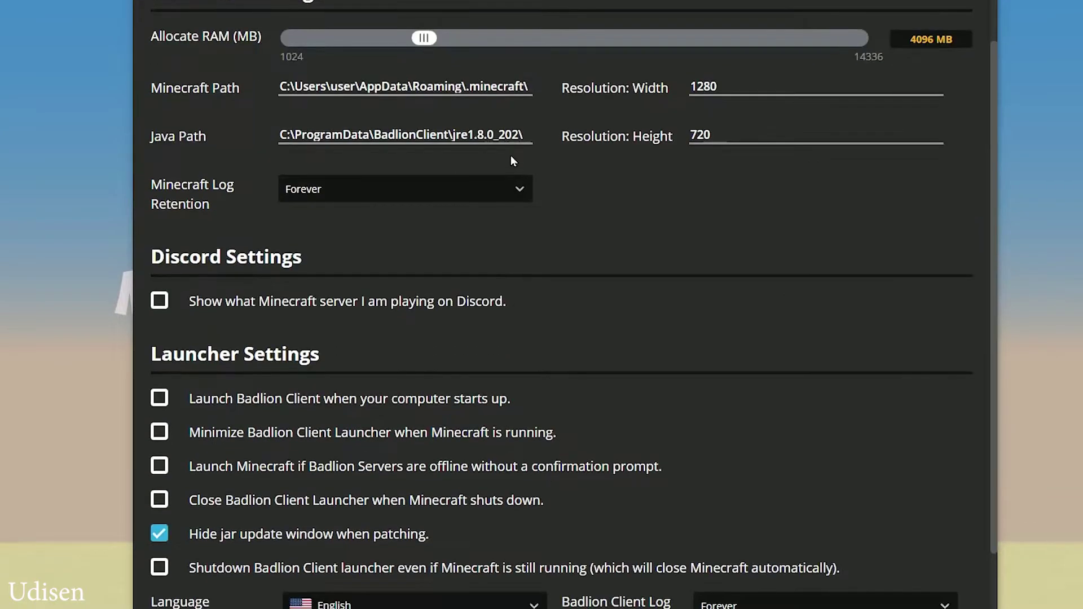
scroll(511, 158, up, 2)
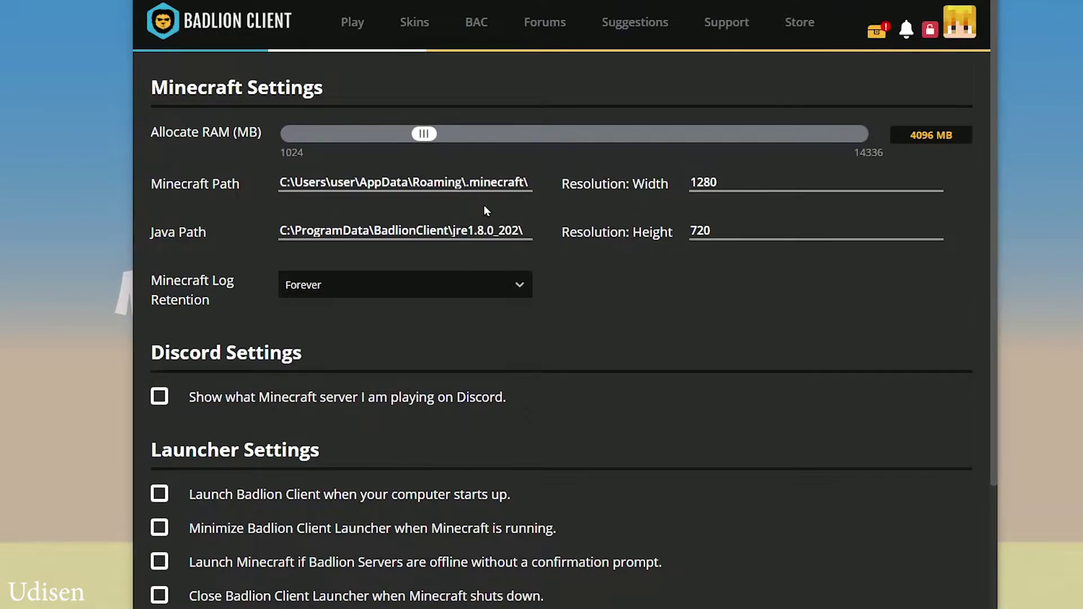
scroll(529, 248, down, 2)
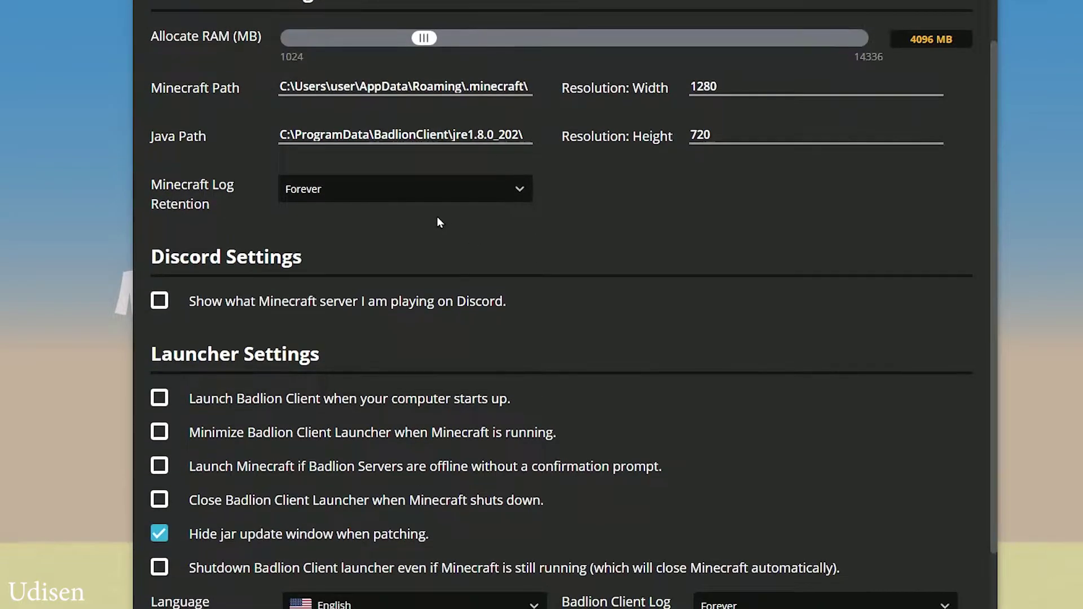
scroll(437, 217, down, 2)
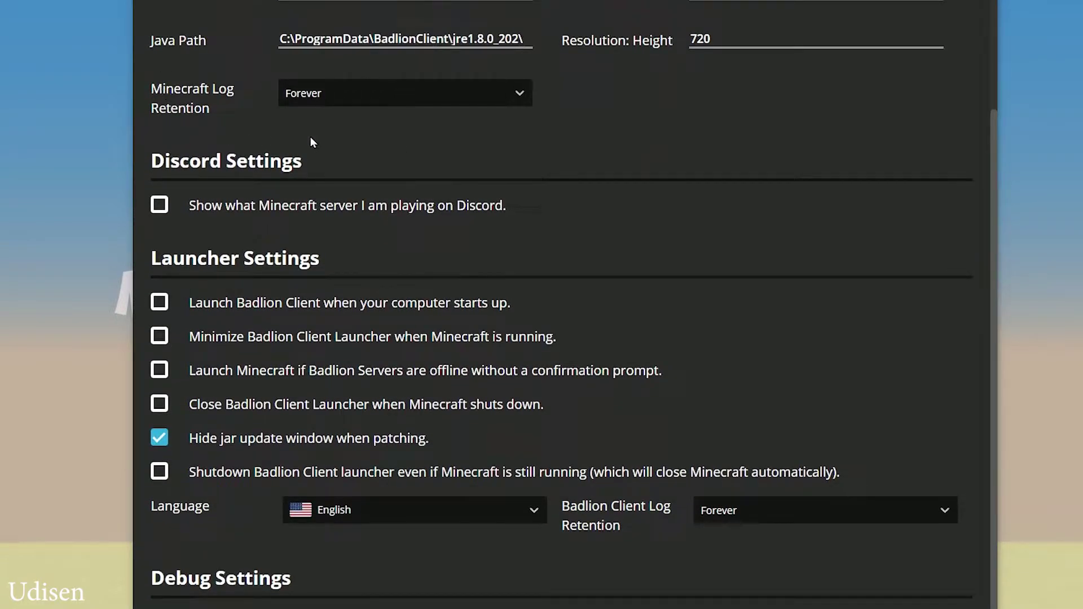
scroll(310, 140, down, 2)
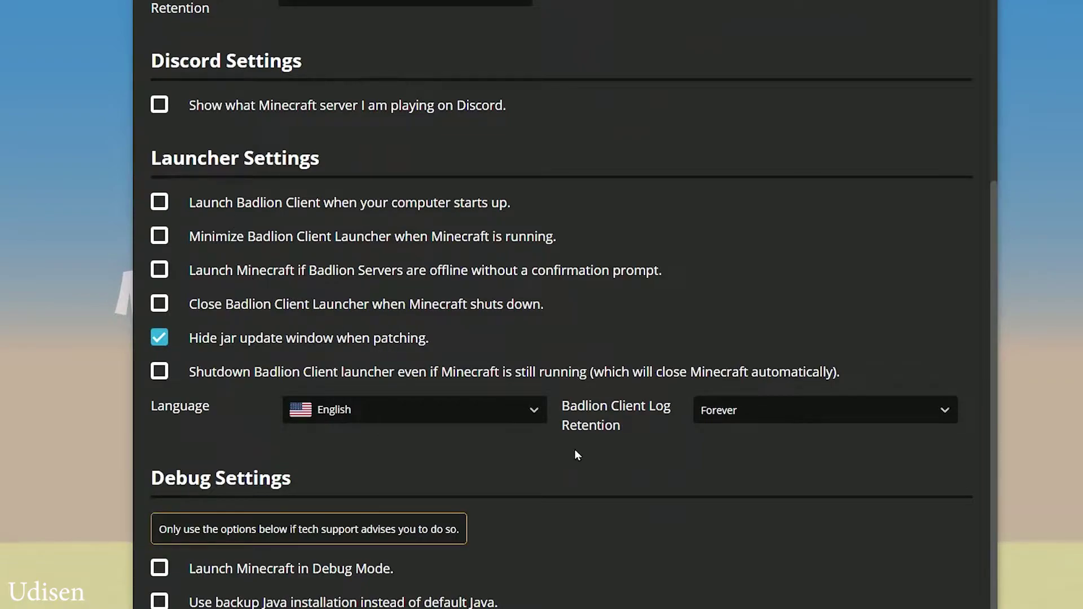
scroll(580, 451, up, 5)
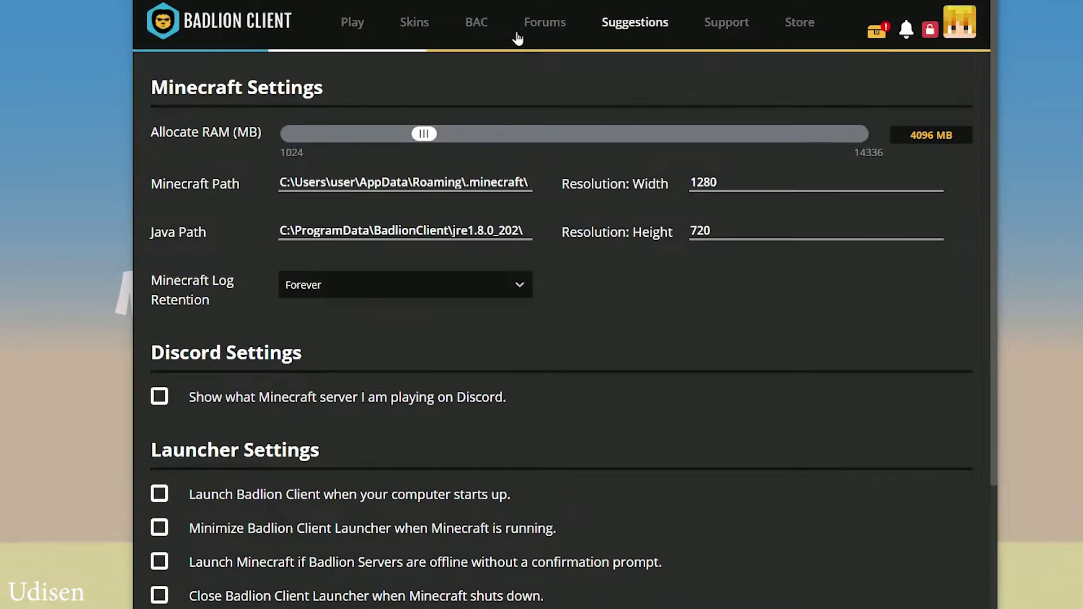
click(356, 26)
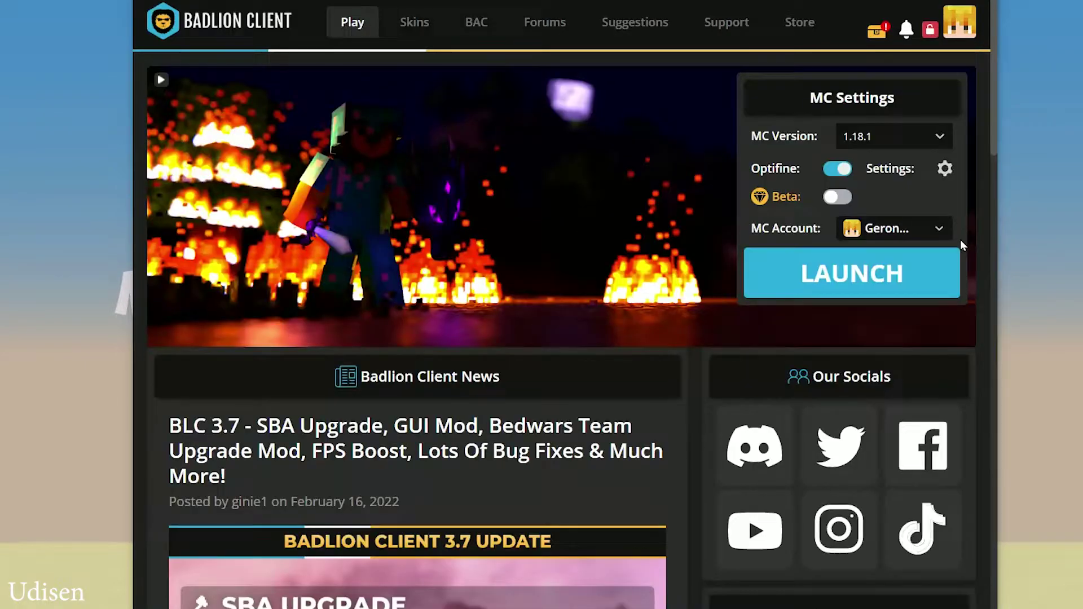
Step: Launch Minecraft 1.18.1 and close the Latest News popup
click(872, 272)
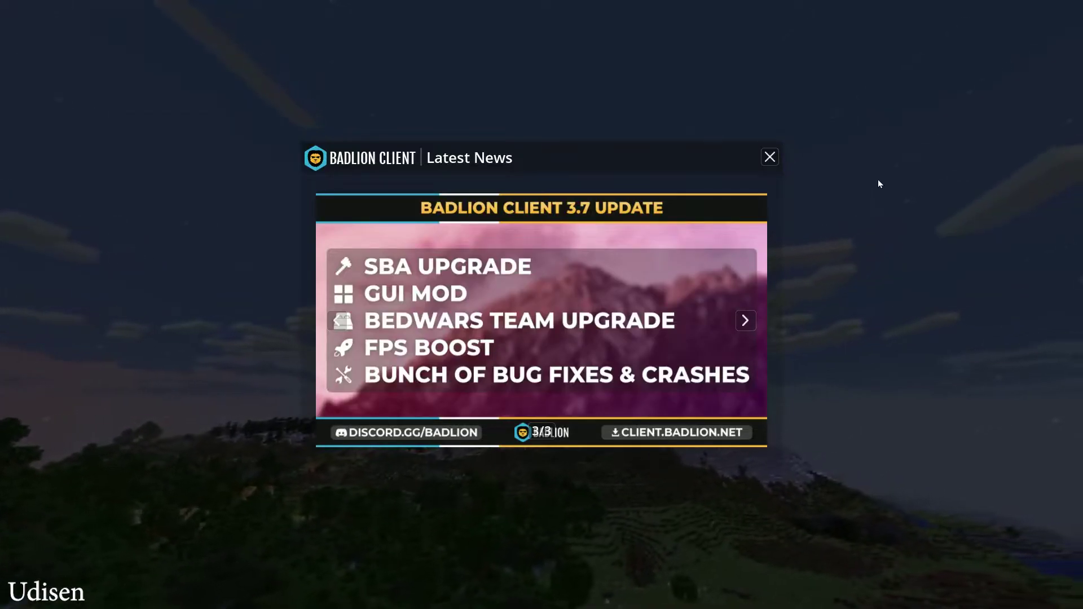
click(769, 158)
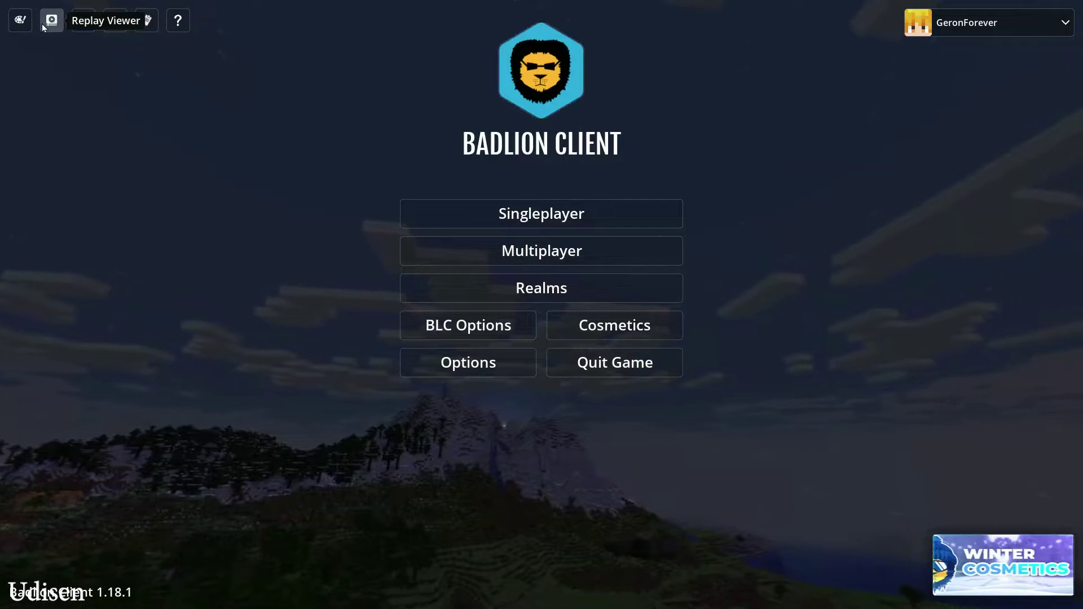
Step: Pick the Dark theme in the Theme Manager and close it
click(18, 22)
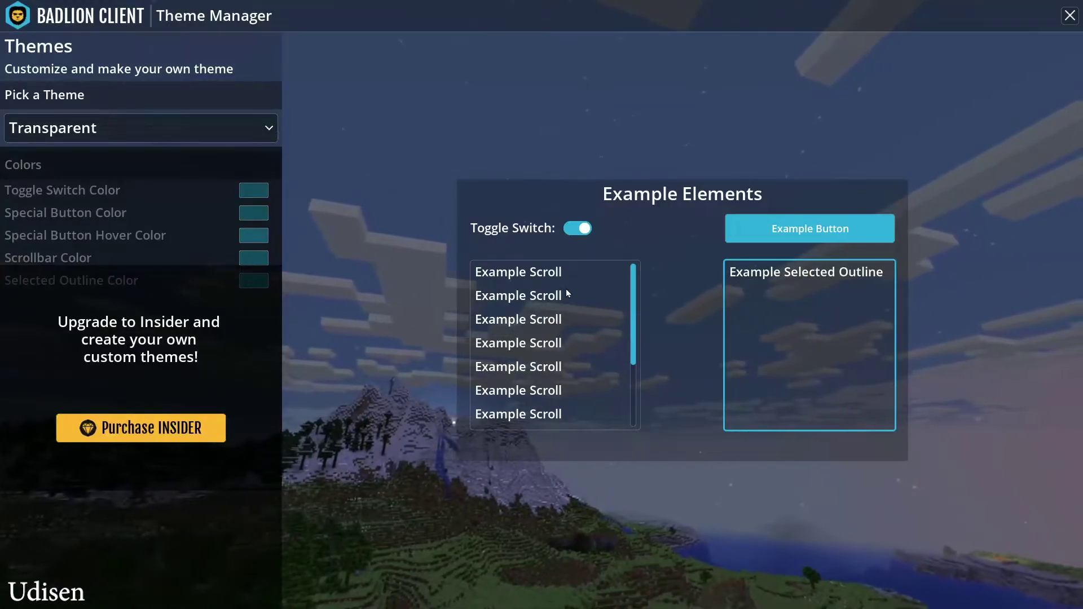
click(114, 130)
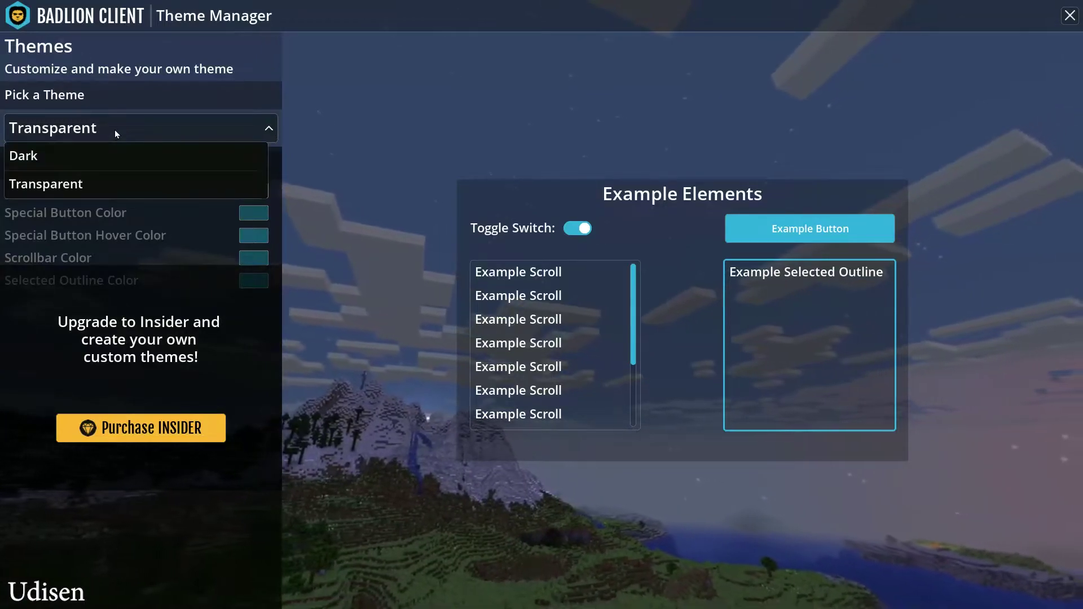
click(77, 162)
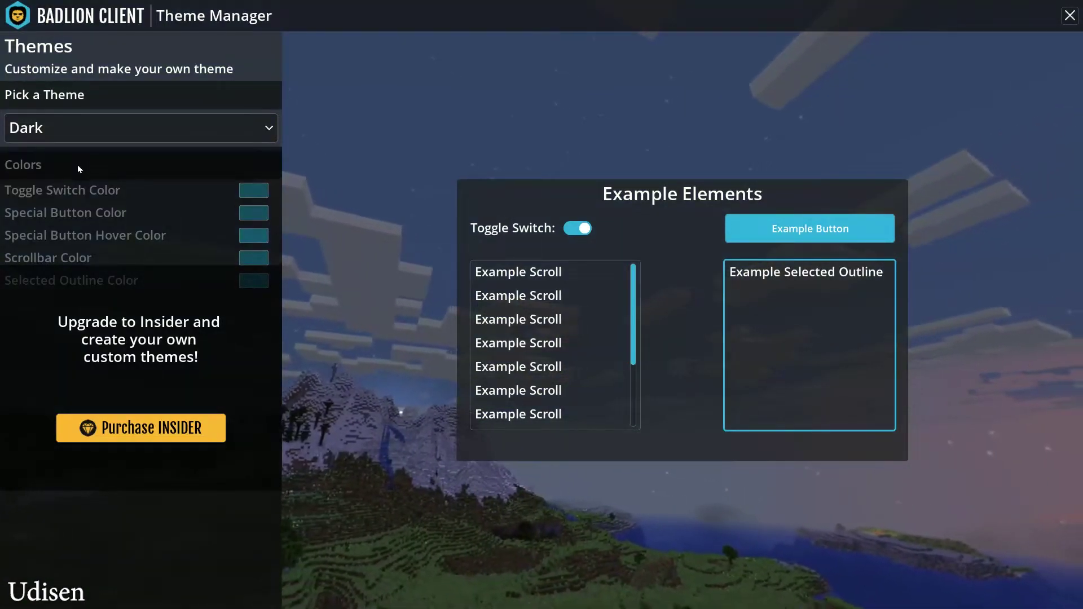
click(1065, 22)
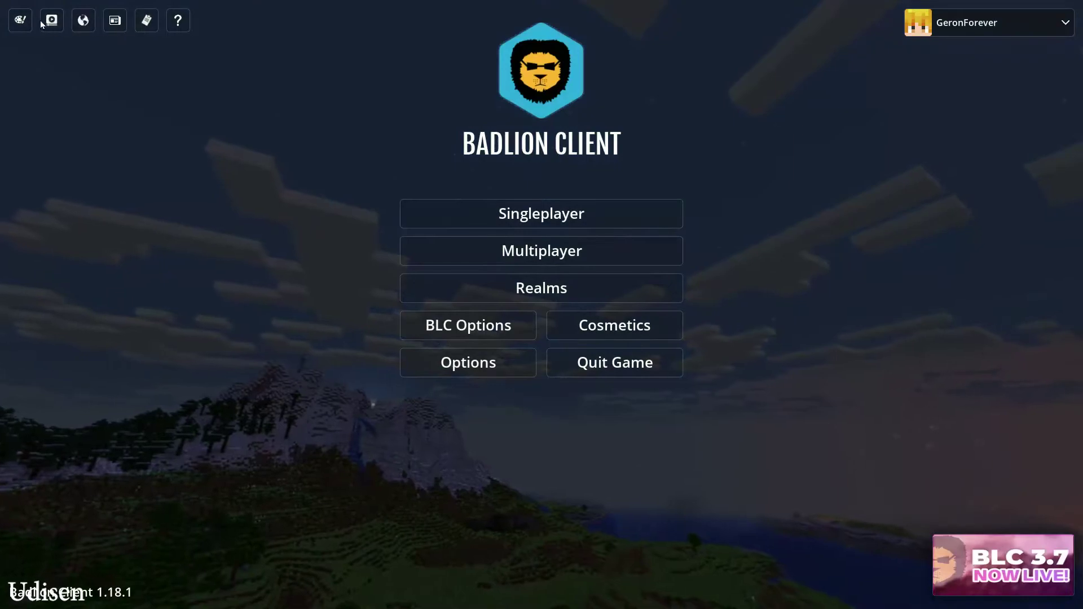
click(83, 21)
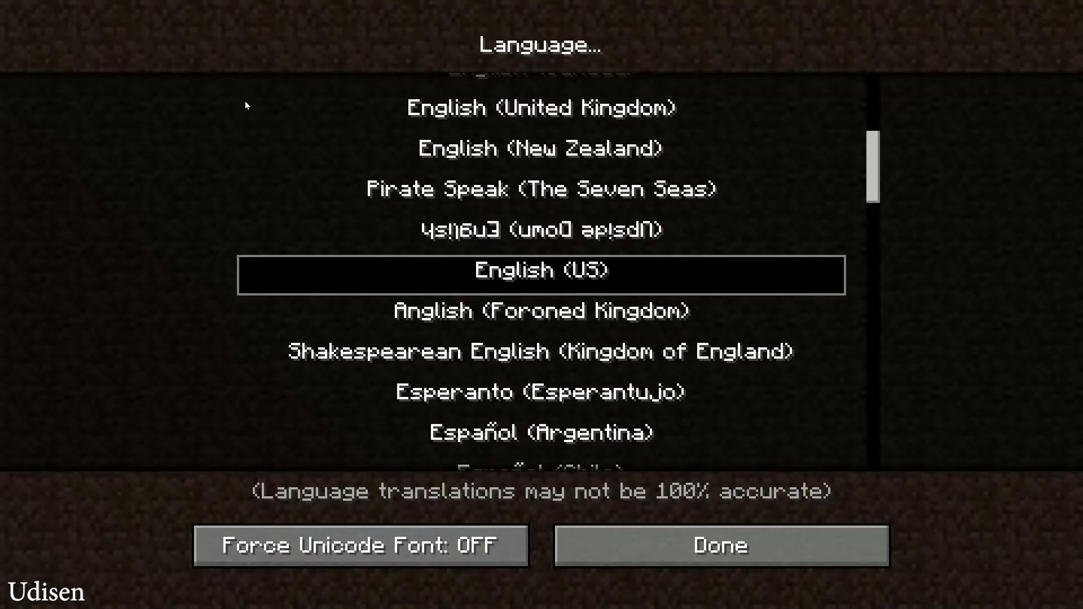
key(Escape)
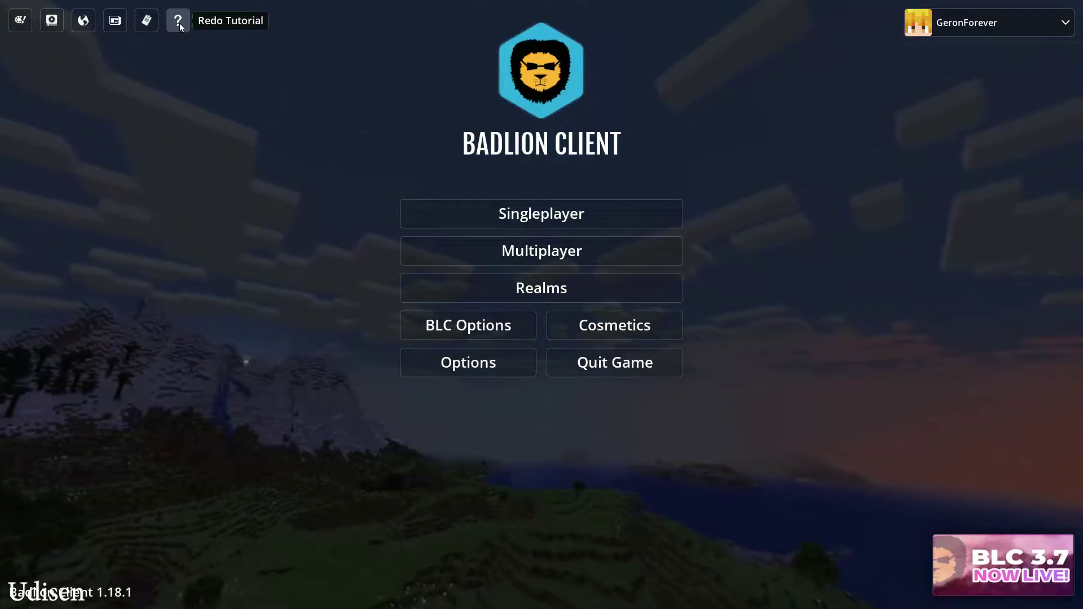
click(178, 21)
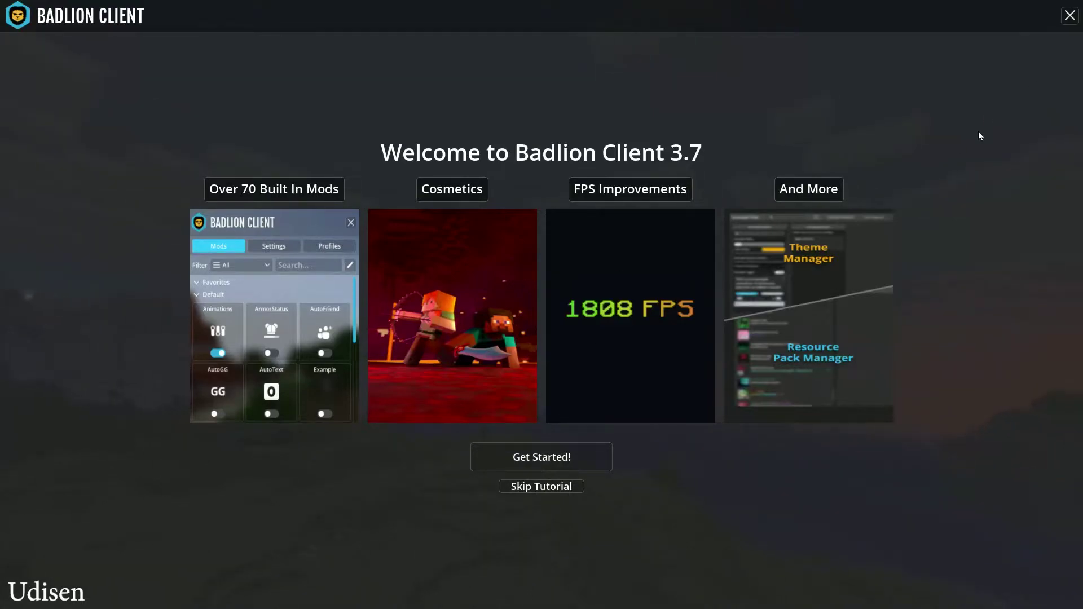
click(1070, 15)
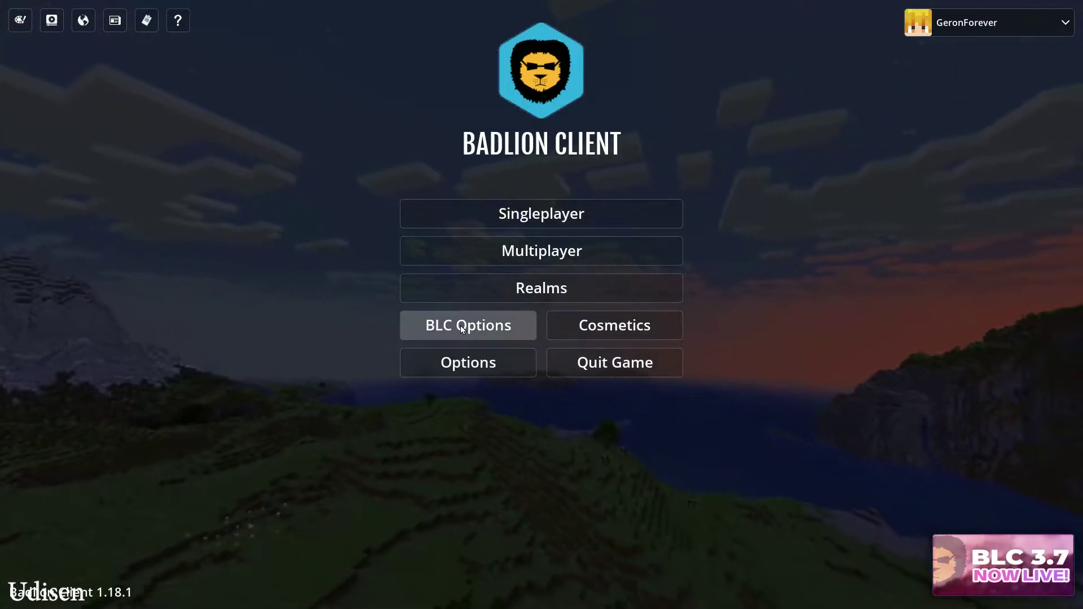
Step: In Cosmetics, try equipping the Badlion and Happy Holiday icons, then browse the store's Cloaks
click(582, 324)
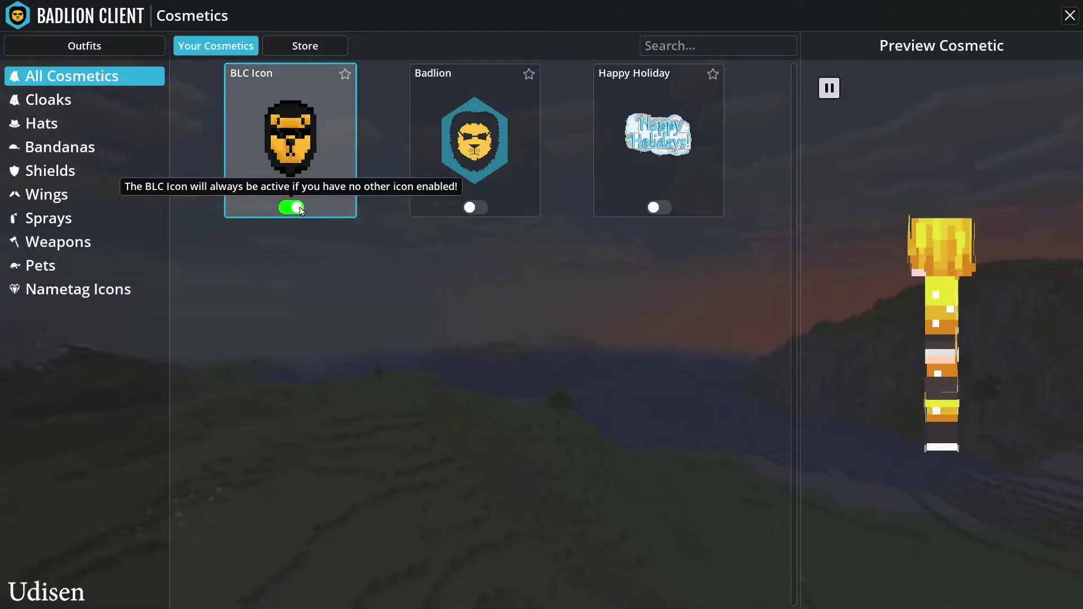
click(849, 309)
click(480, 209)
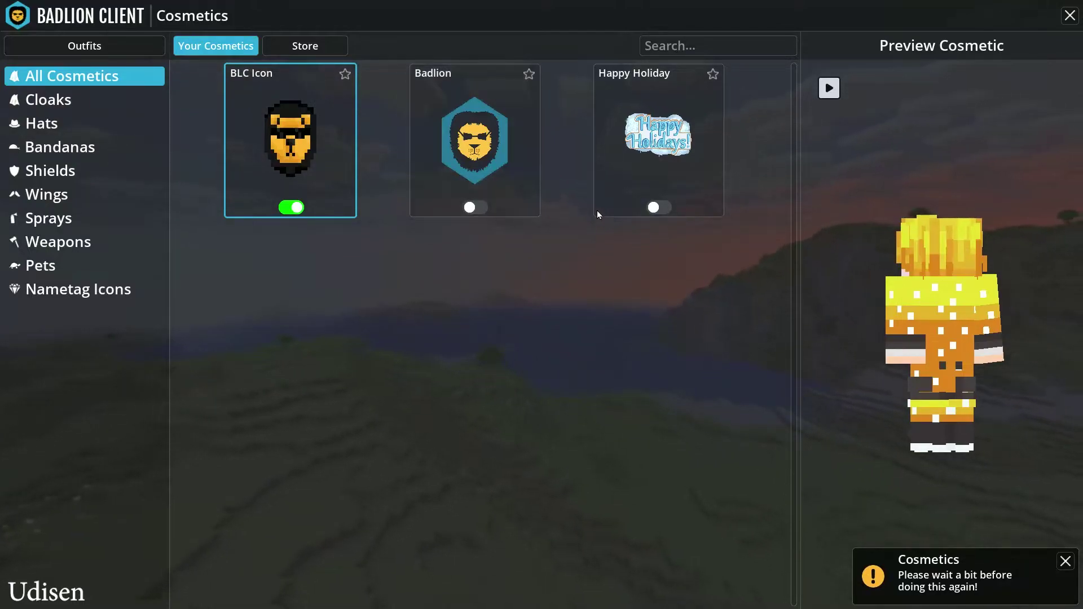
click(480, 209)
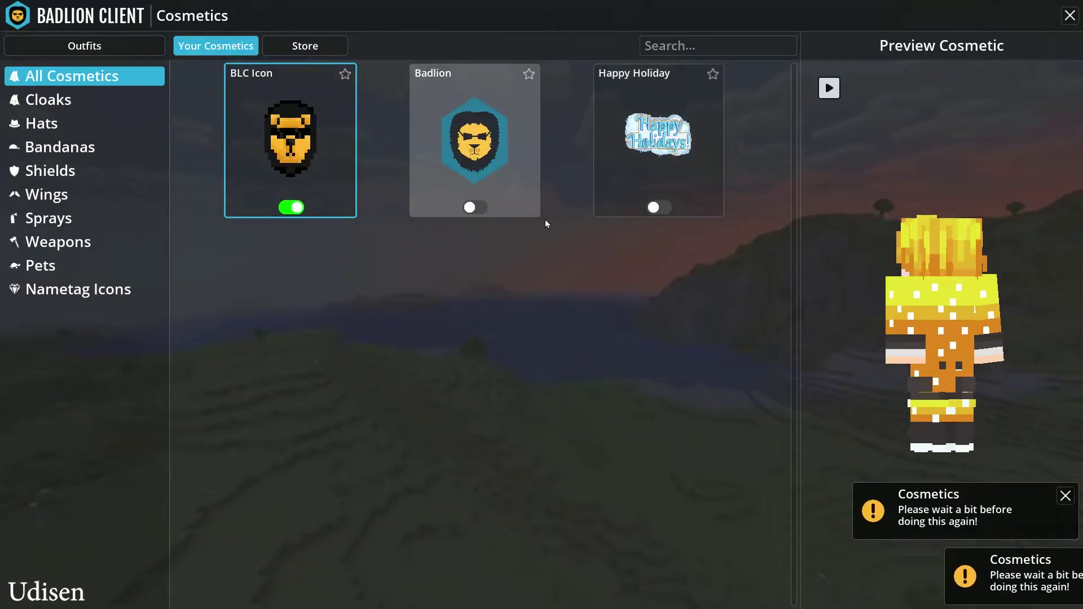
click(665, 209)
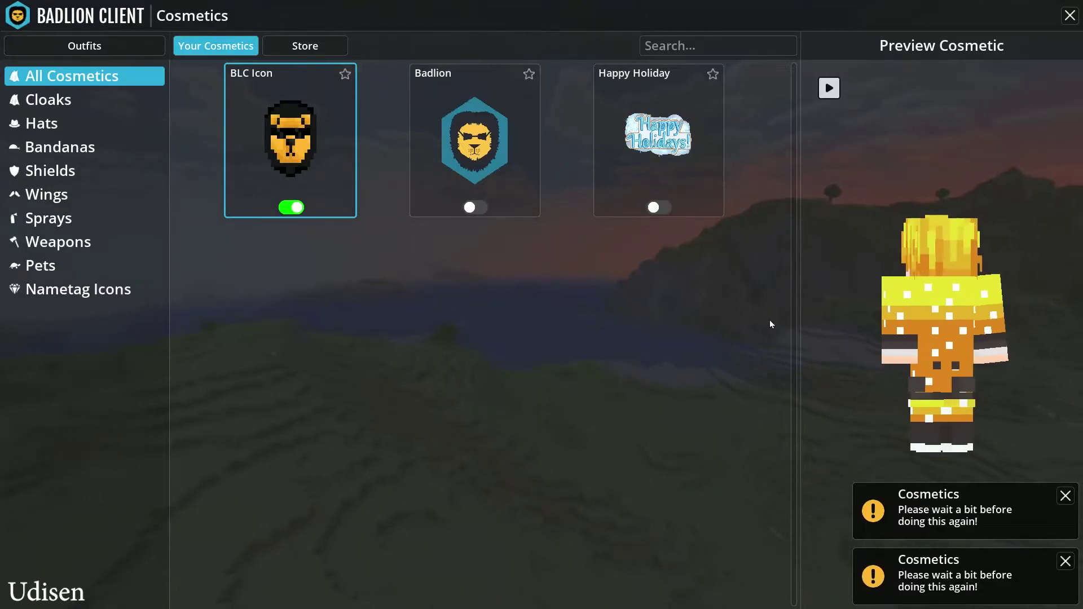
click(71, 102)
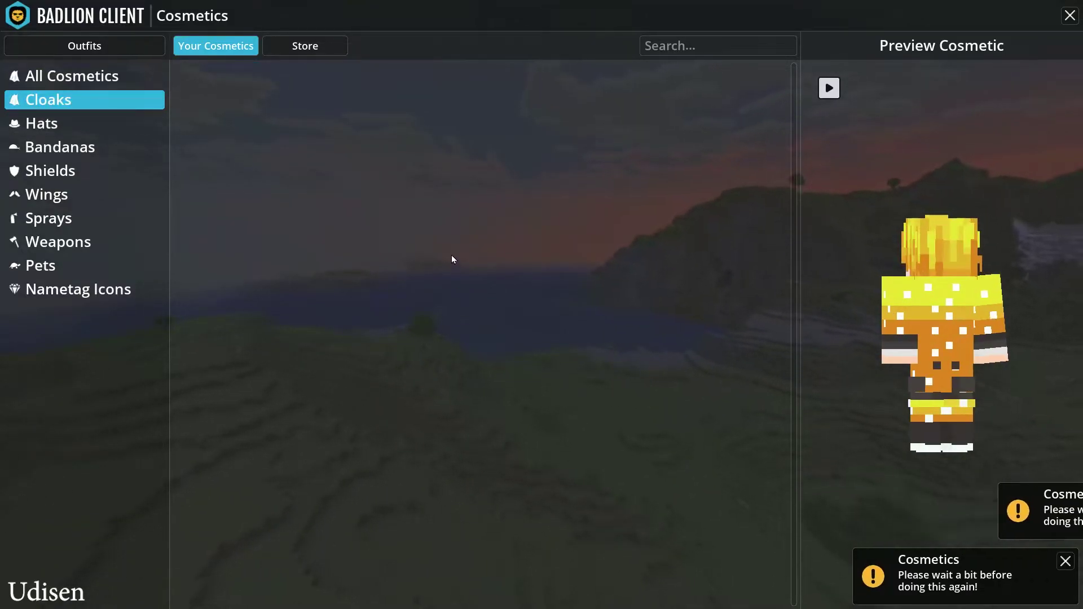
click(308, 54)
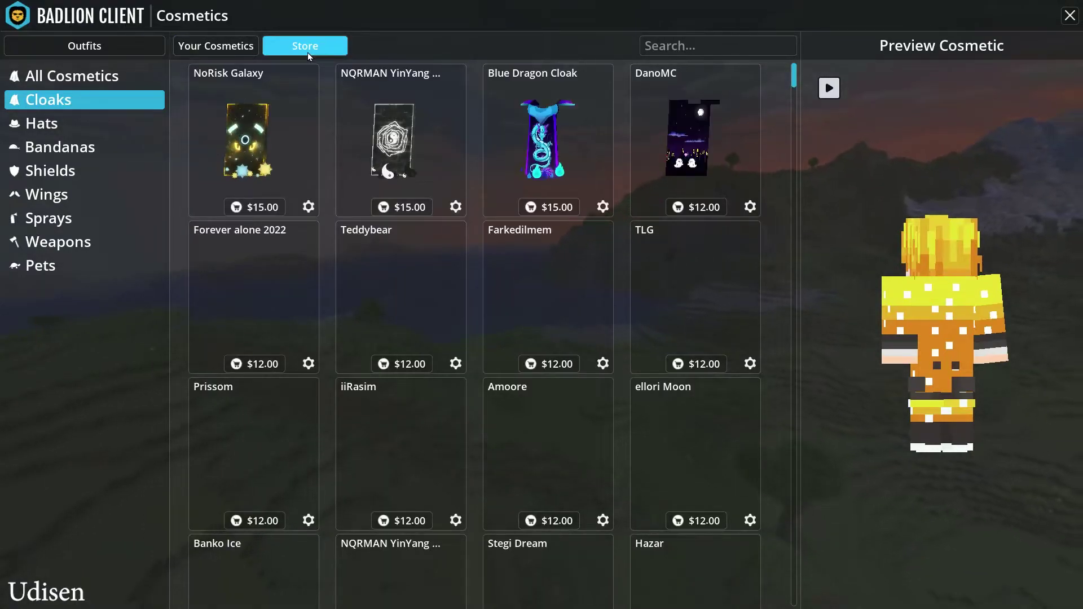
Step: Try the yin-yang cloak and the Hearts Mask on the preview character, turning it to view each
click(392, 158)
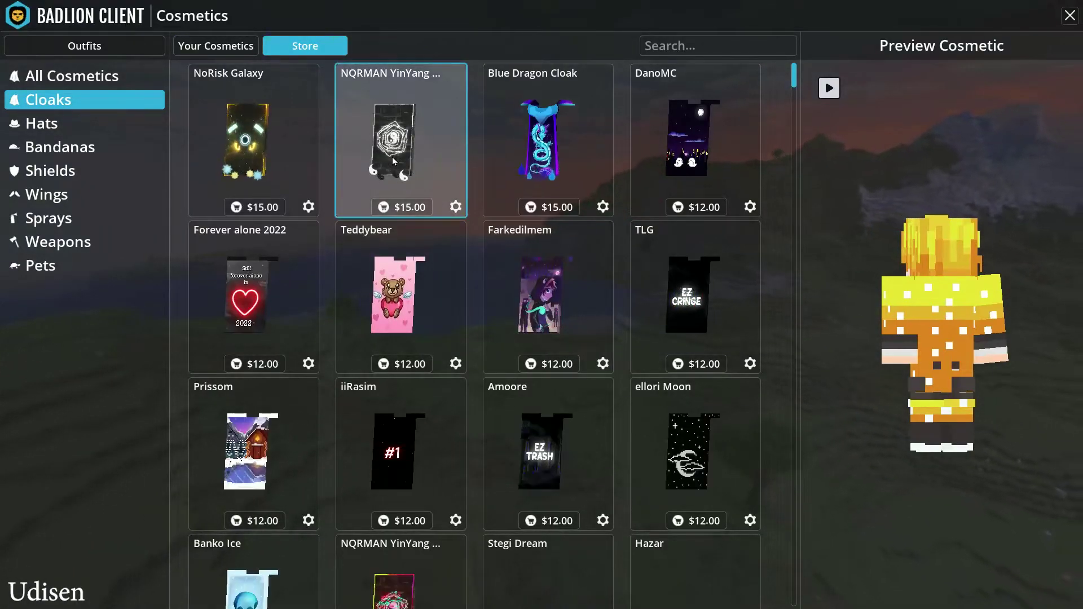
drag(877, 407, 1018, 371)
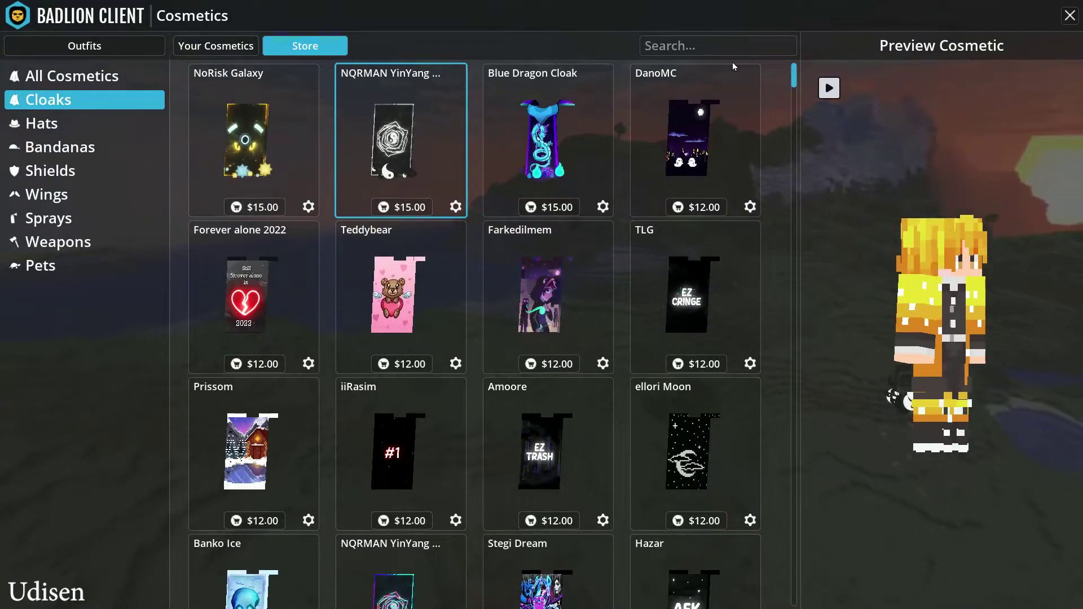
click(107, 123)
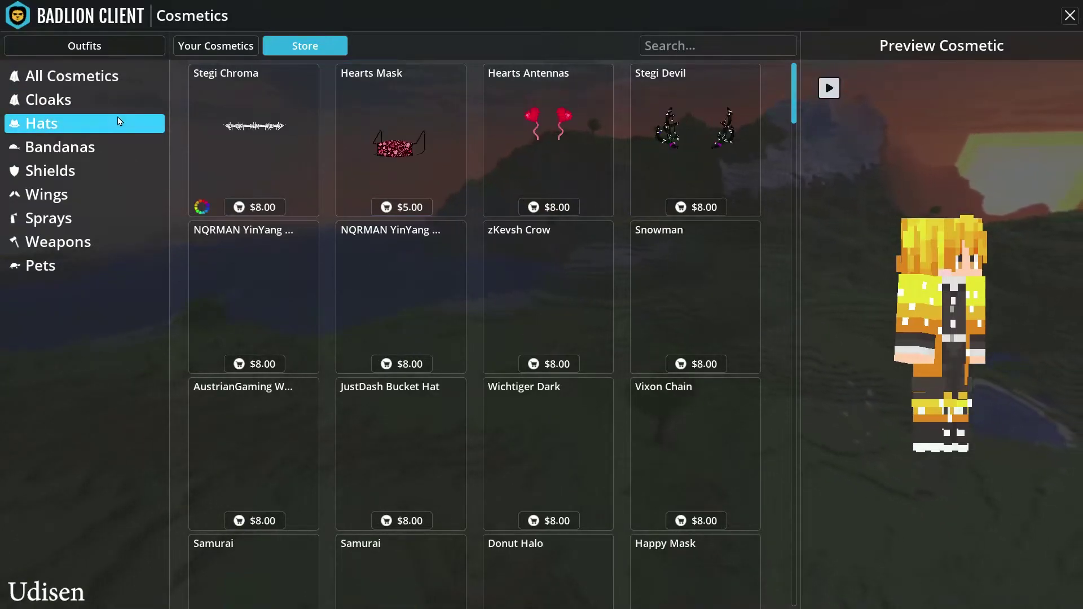
click(389, 154)
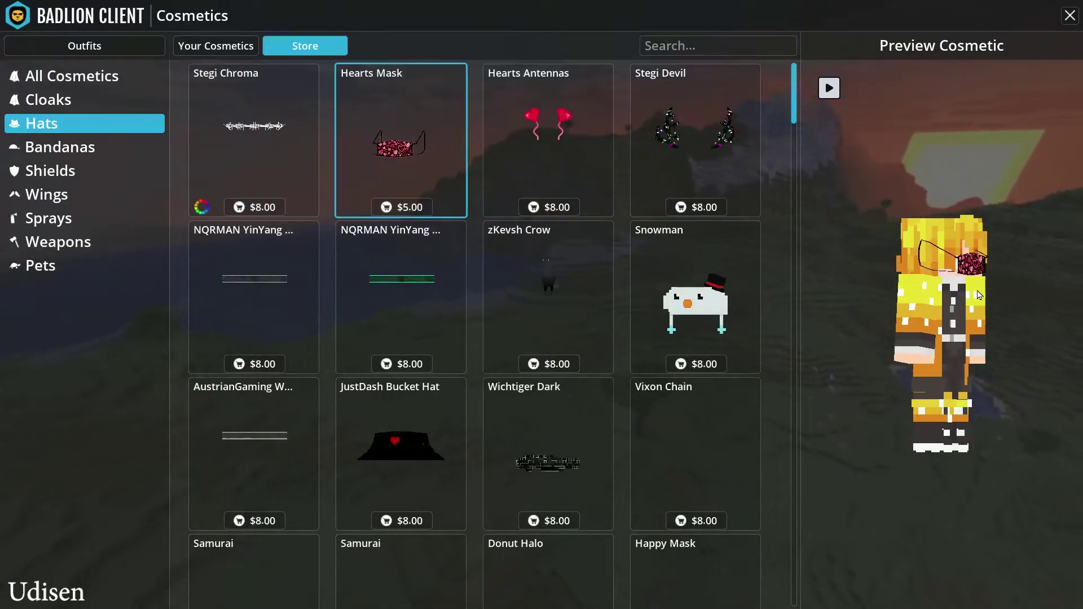
drag(1027, 354, 835, 311)
Step: Try the yin-yang bandana on the preview character, then close the cosmetics store
click(23, 149)
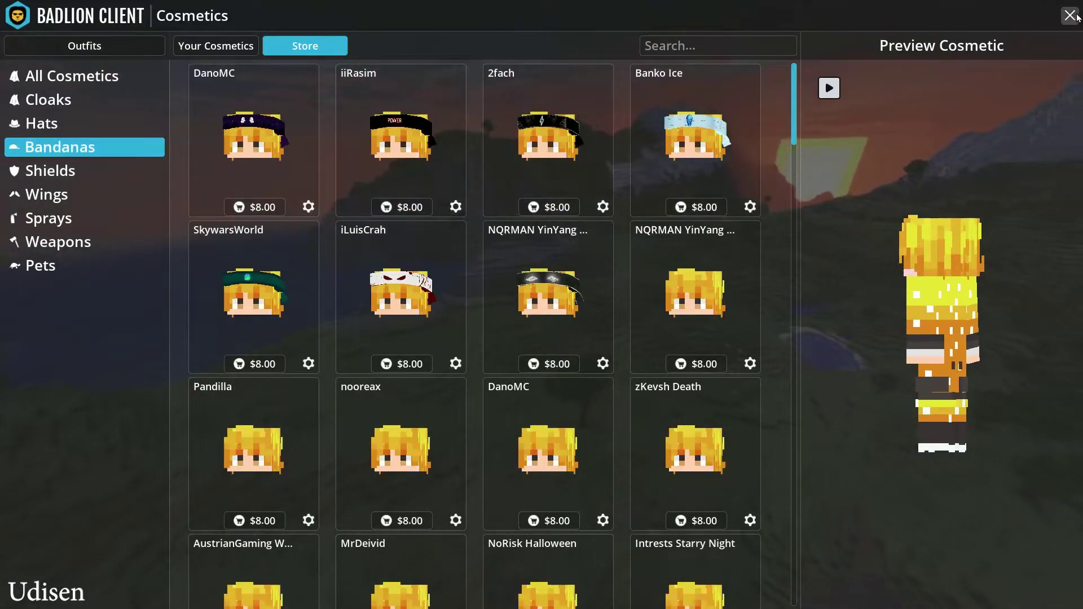
click(547, 293)
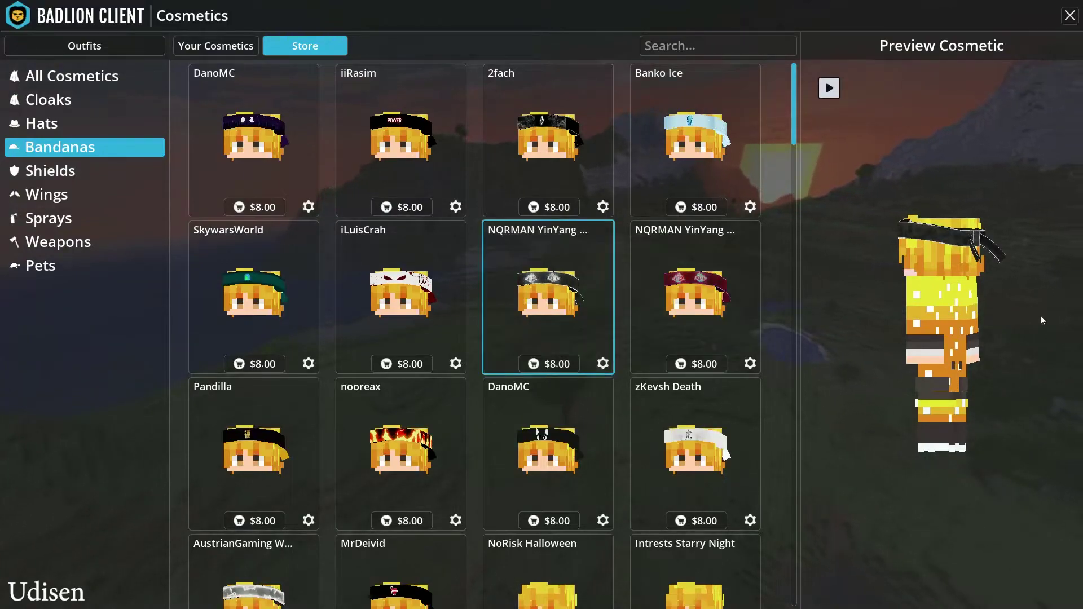
drag(1048, 317, 880, 317)
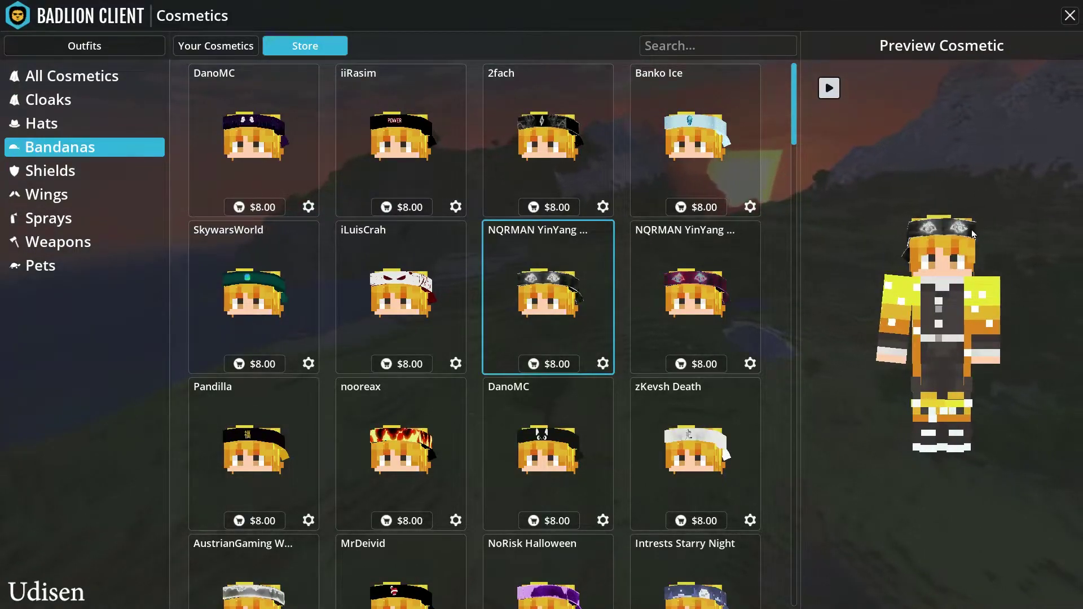
key(Escape)
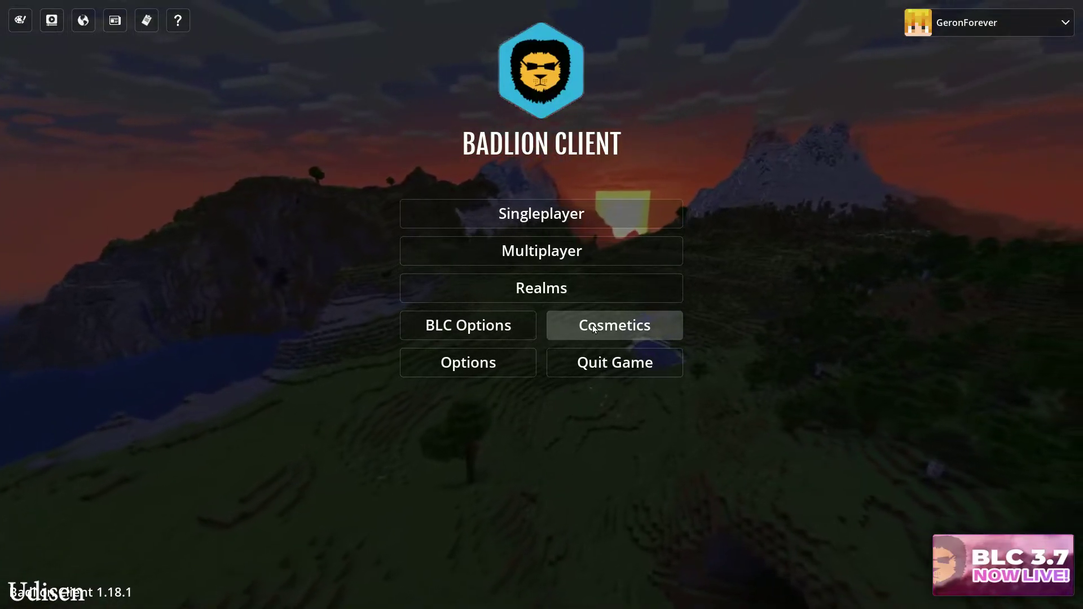
click(471, 325)
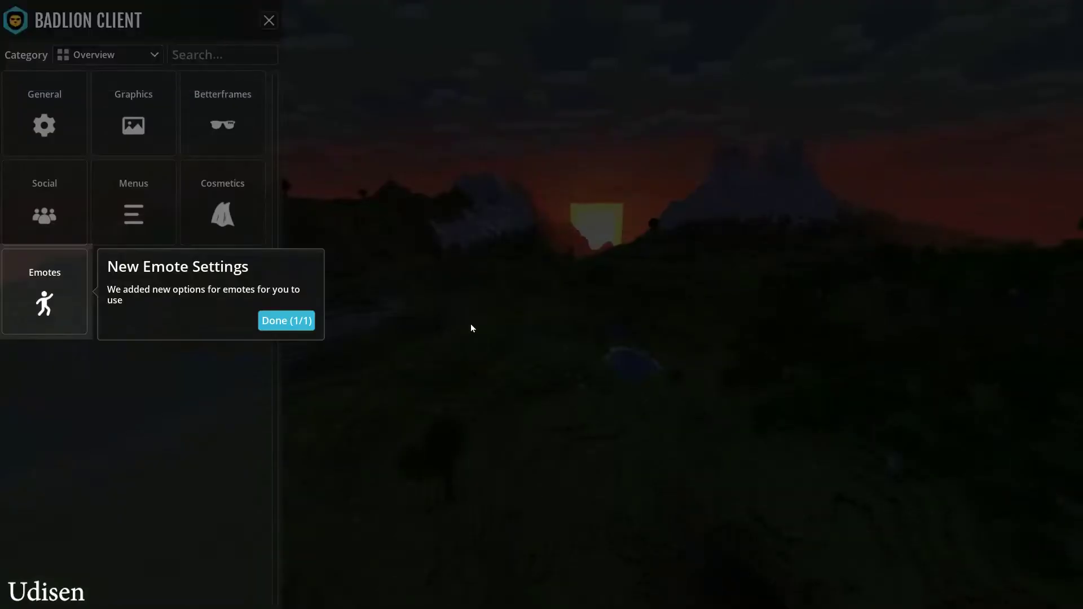
click(291, 326)
click(13, 290)
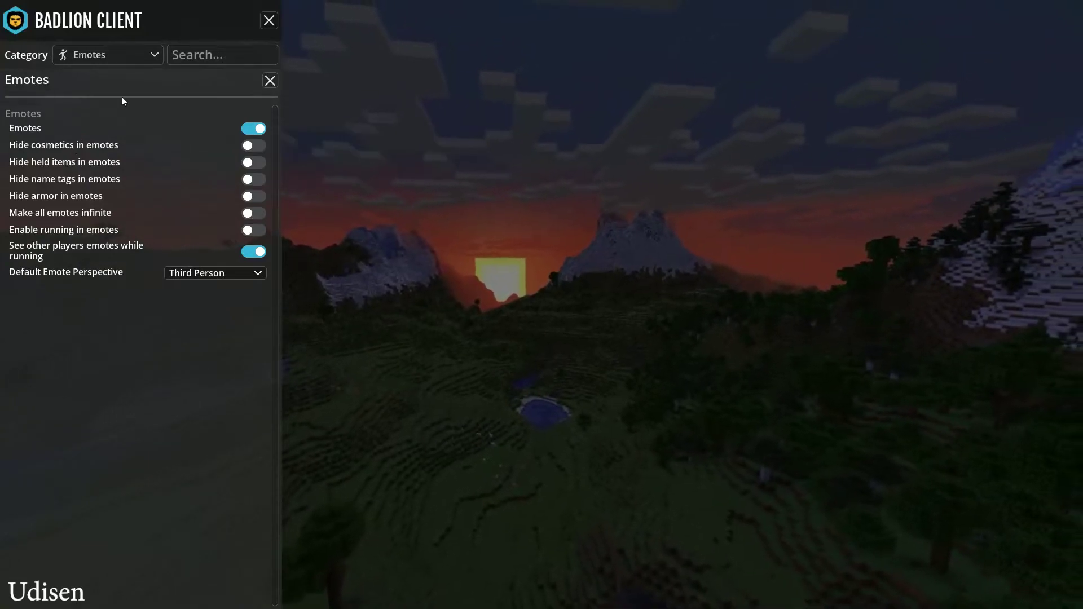
click(131, 58)
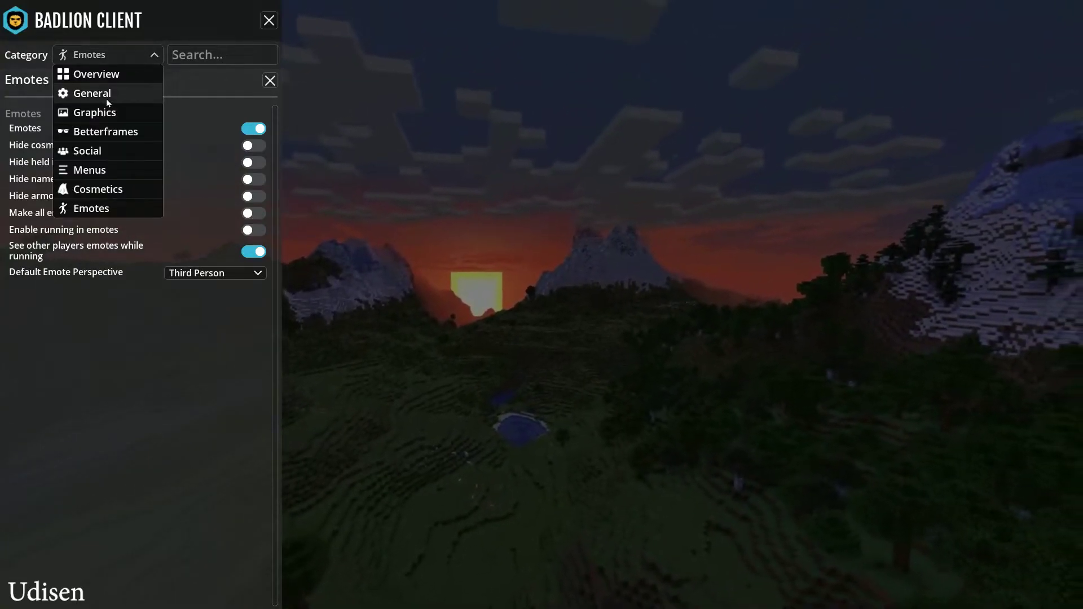
click(108, 114)
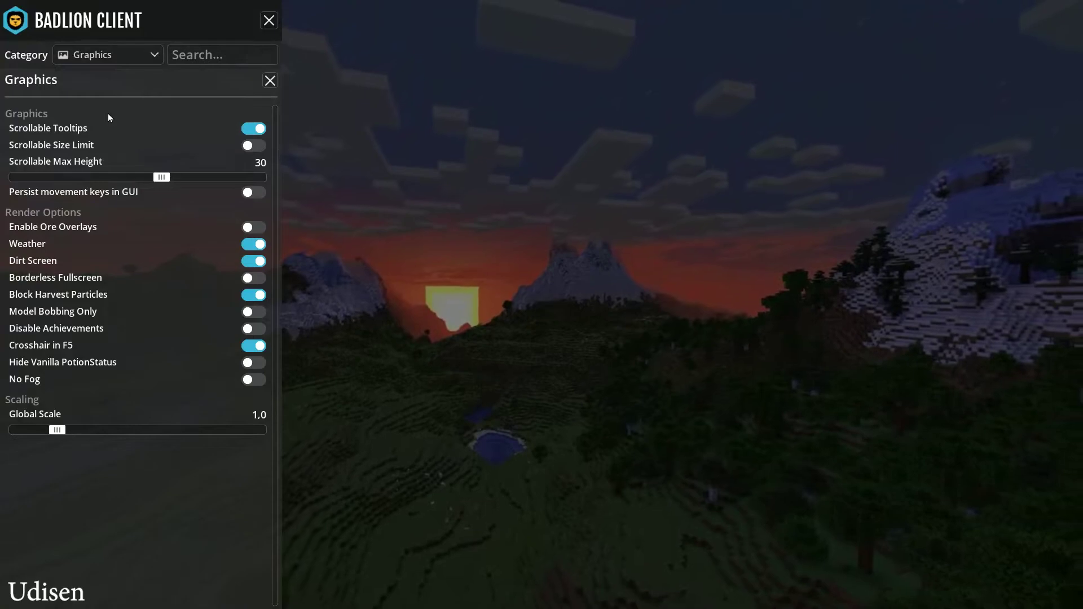
click(269, 21)
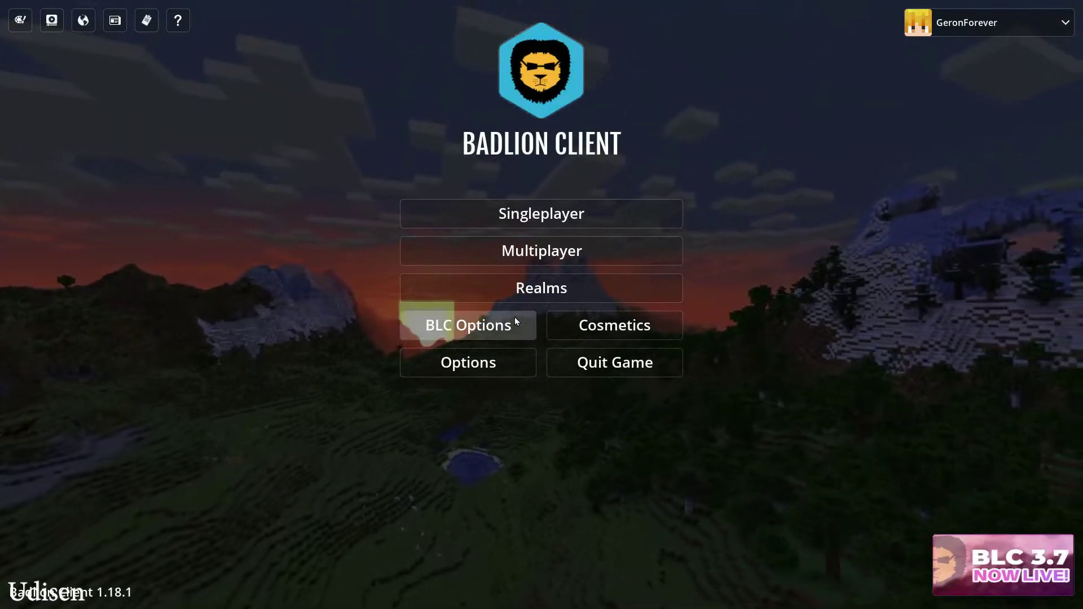
Step: Set Betterframes Occlusion Culling to Balance and go back to the settings Overview
click(506, 335)
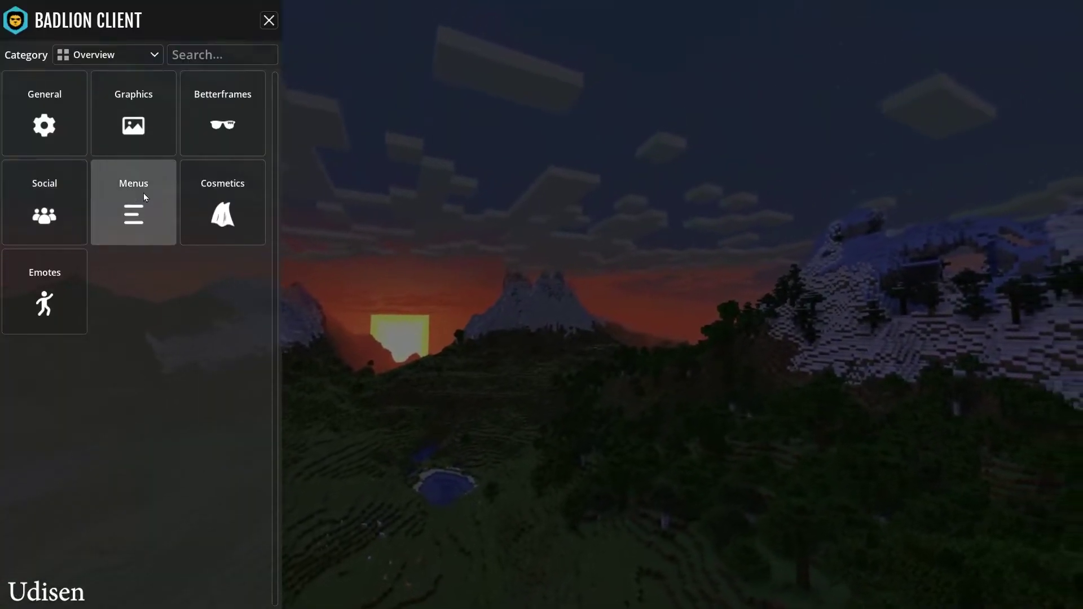
click(200, 114)
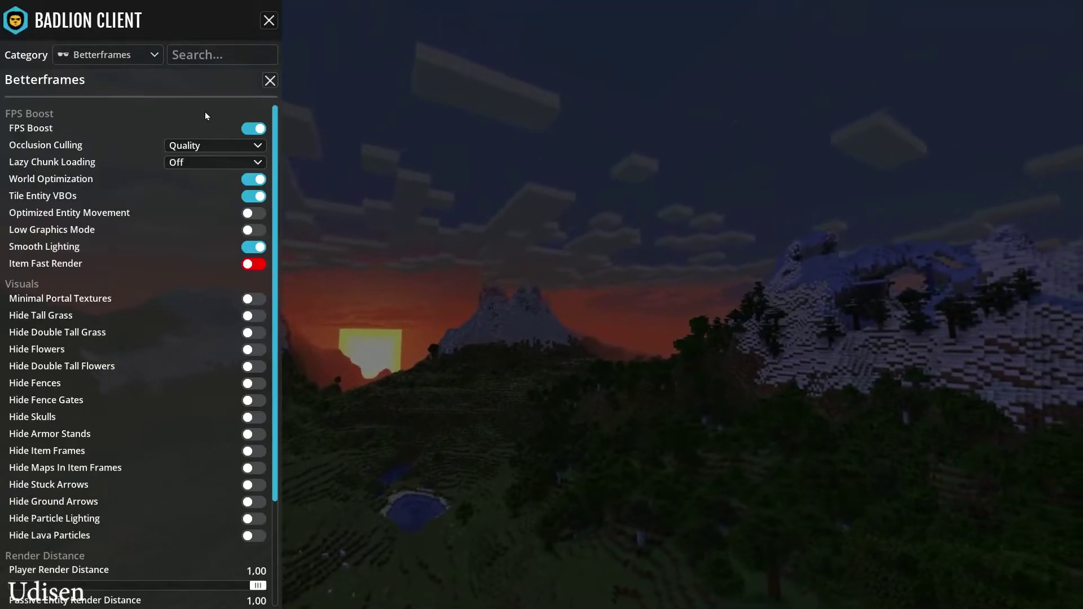
click(201, 148)
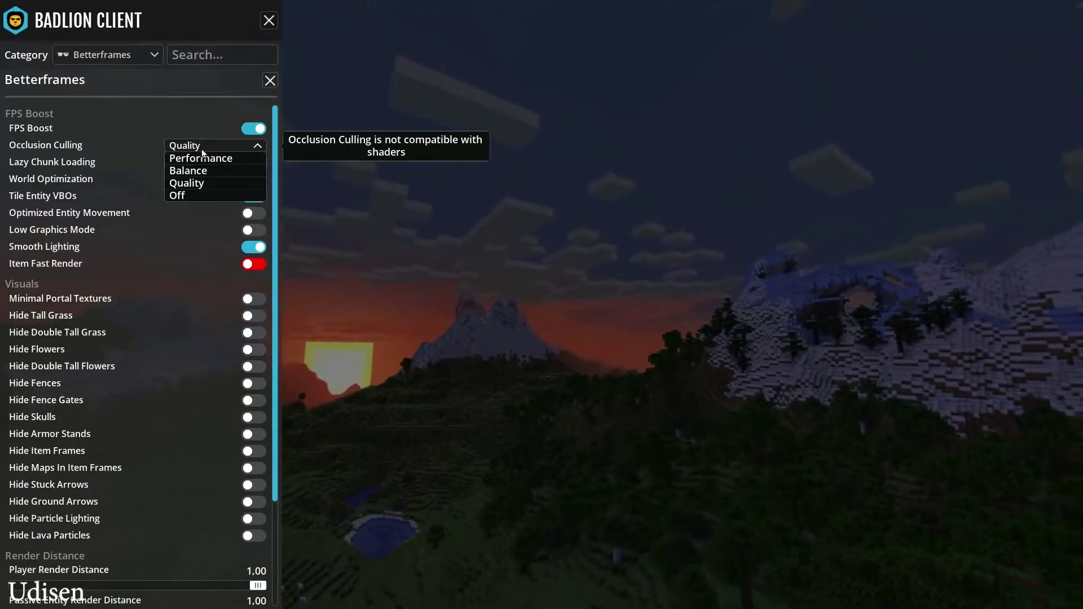
click(211, 172)
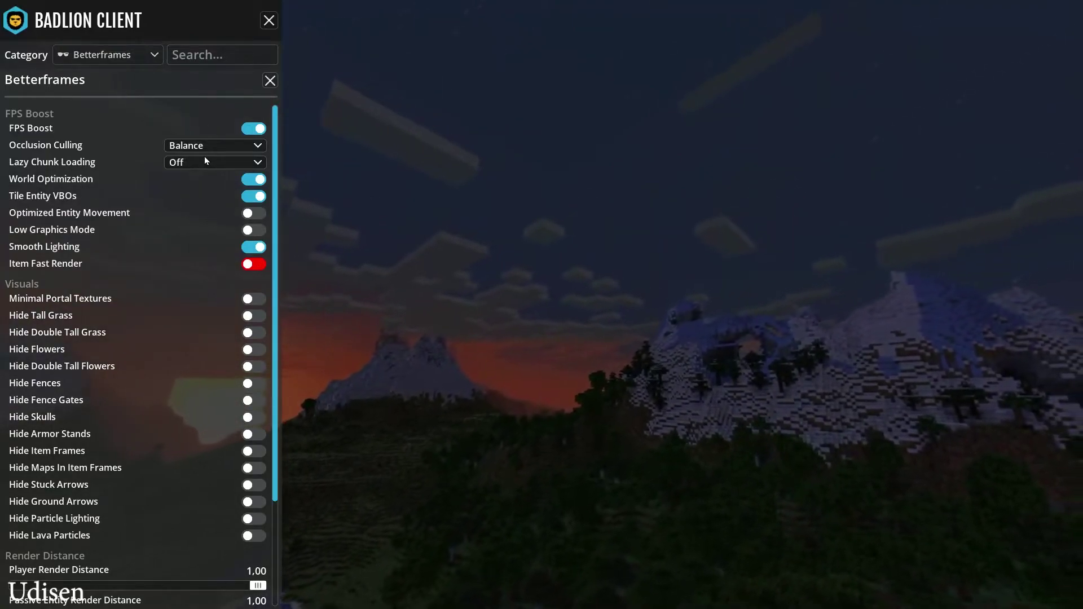
scroll(191, 206, down, 3)
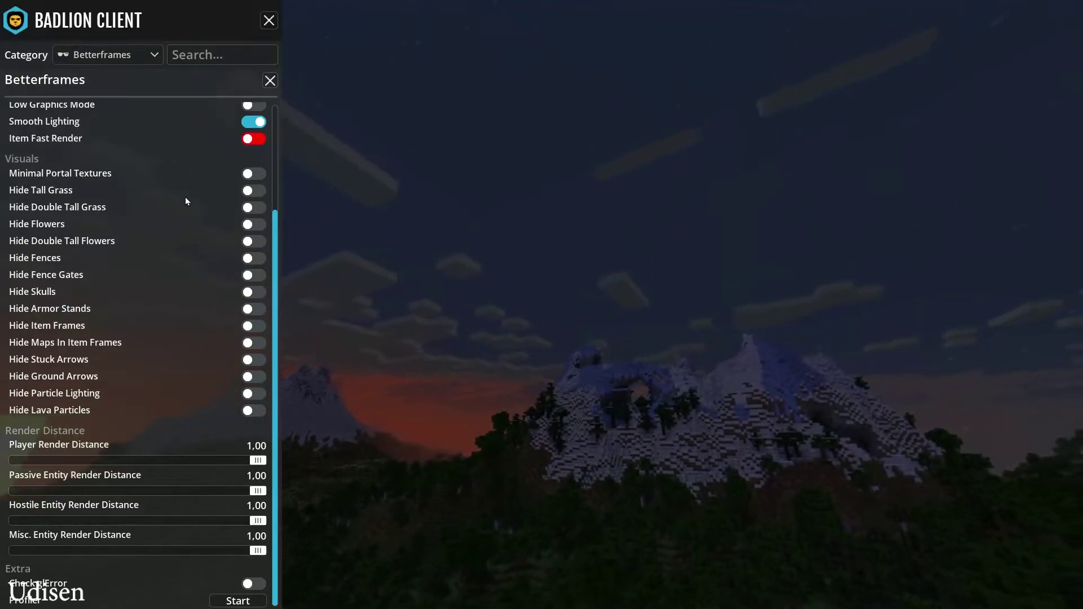
click(271, 80)
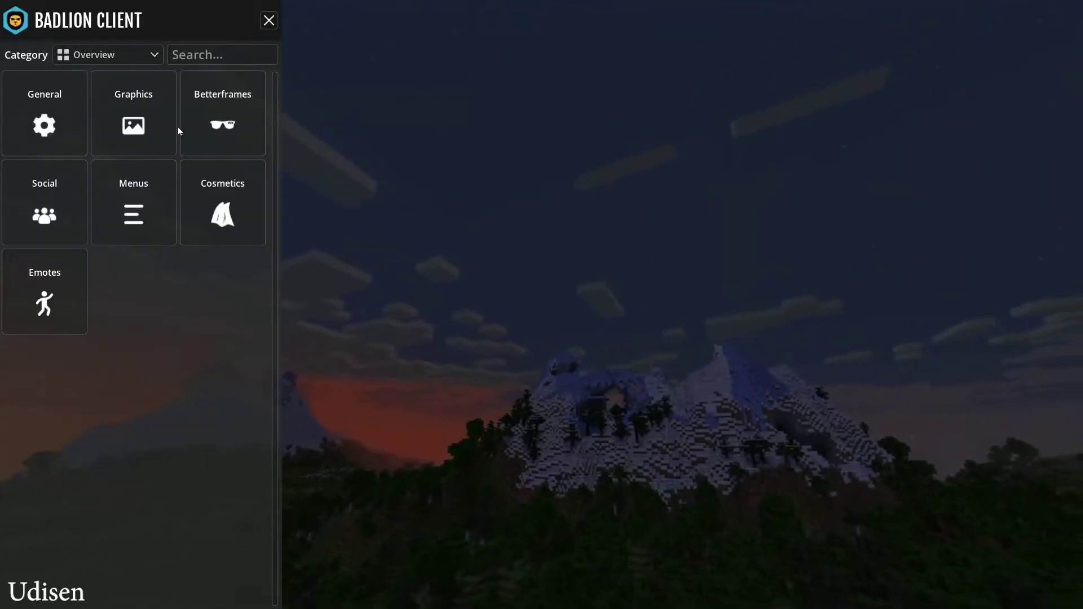
Step: Enable Ore Overlays in Graphics settings, then revisit General settings and close to the title menu
click(103, 116)
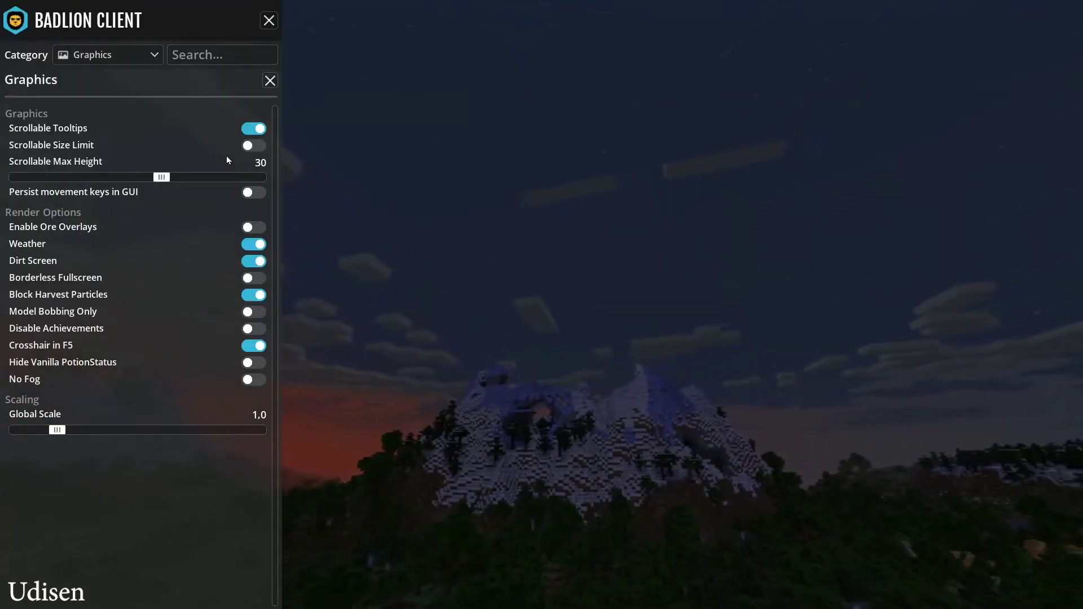
click(259, 226)
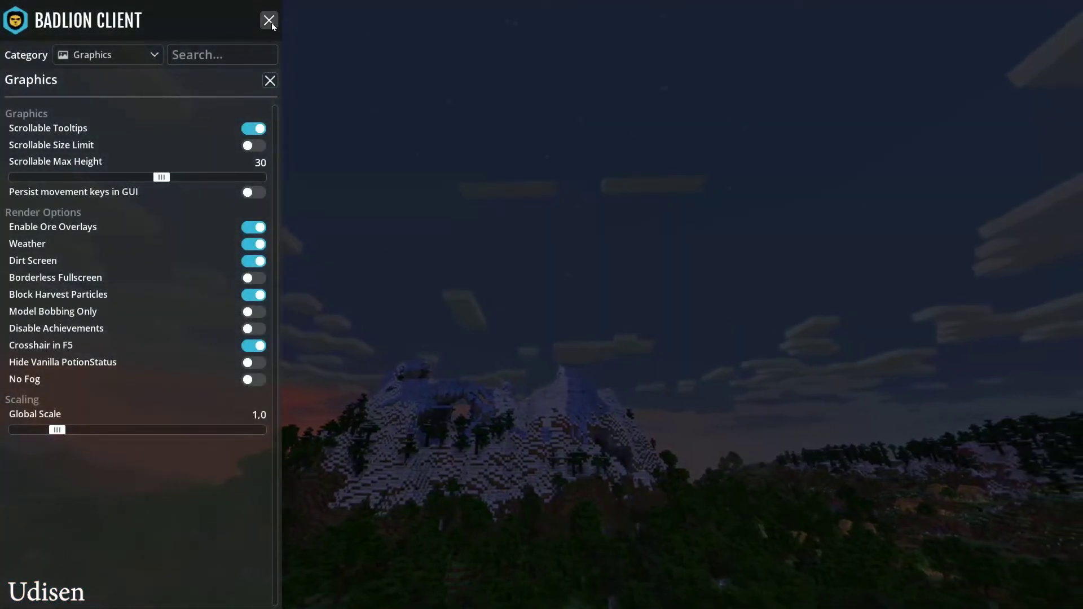
click(269, 21)
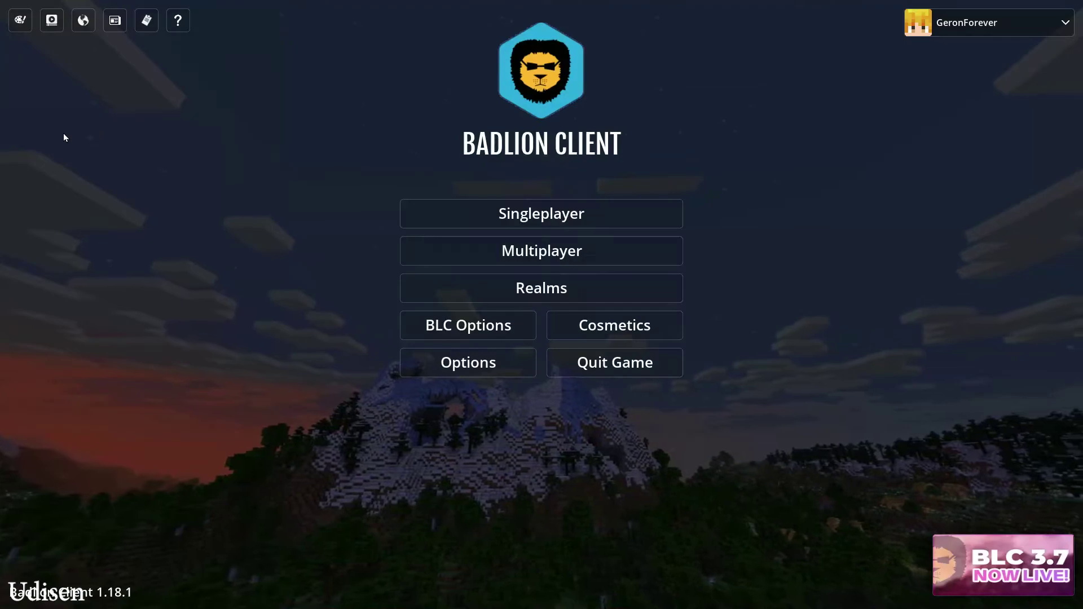
click(454, 326)
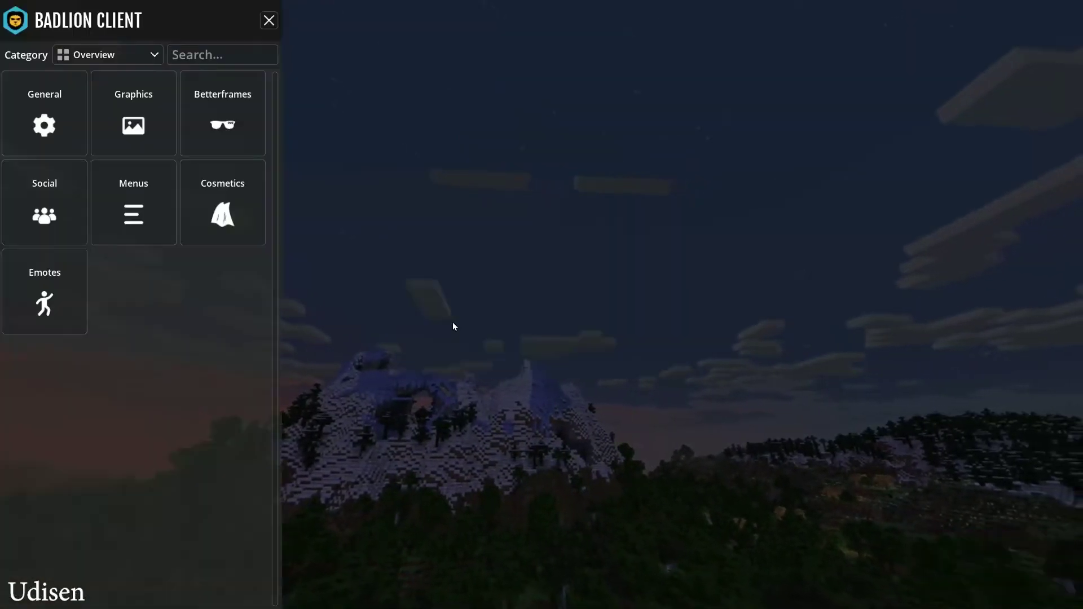
click(56, 129)
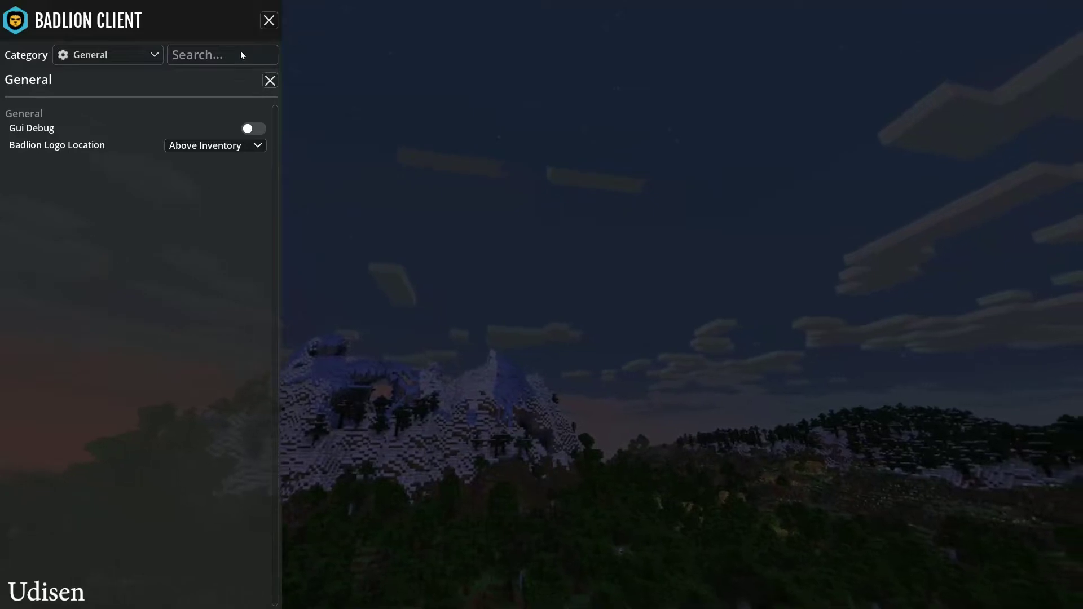
click(268, 21)
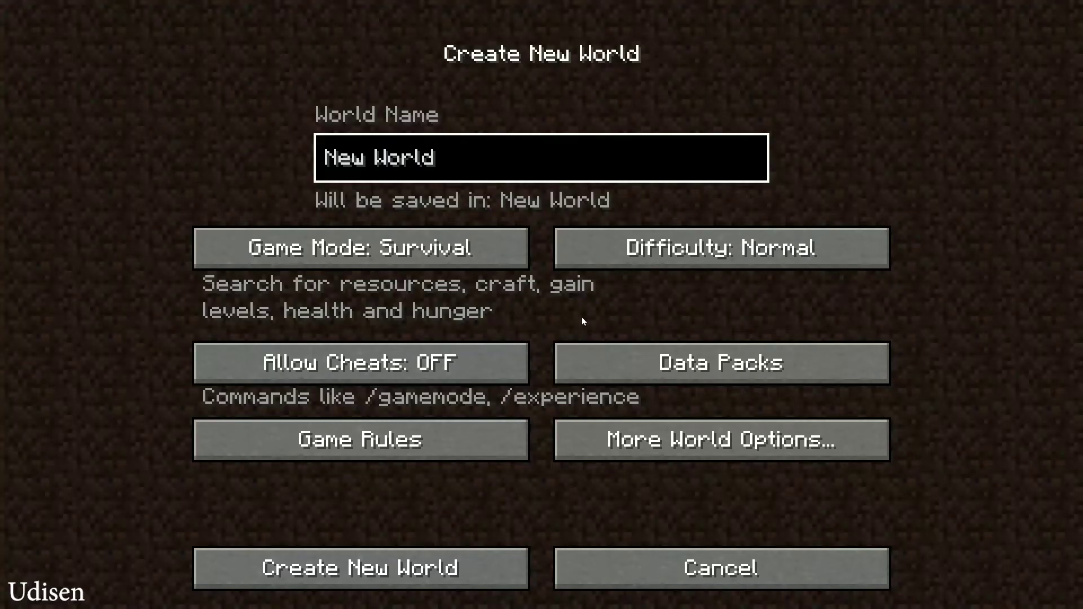
Step: Create a Creative, Normal-difficulty new world with cheats allowed and enter it
click(674, 253)
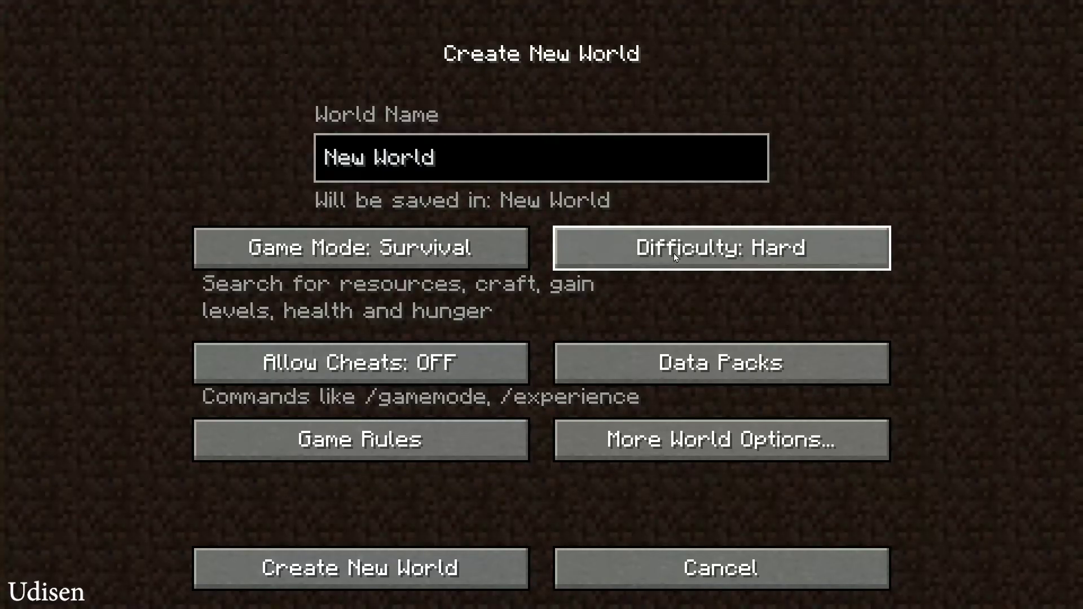
click(672, 252)
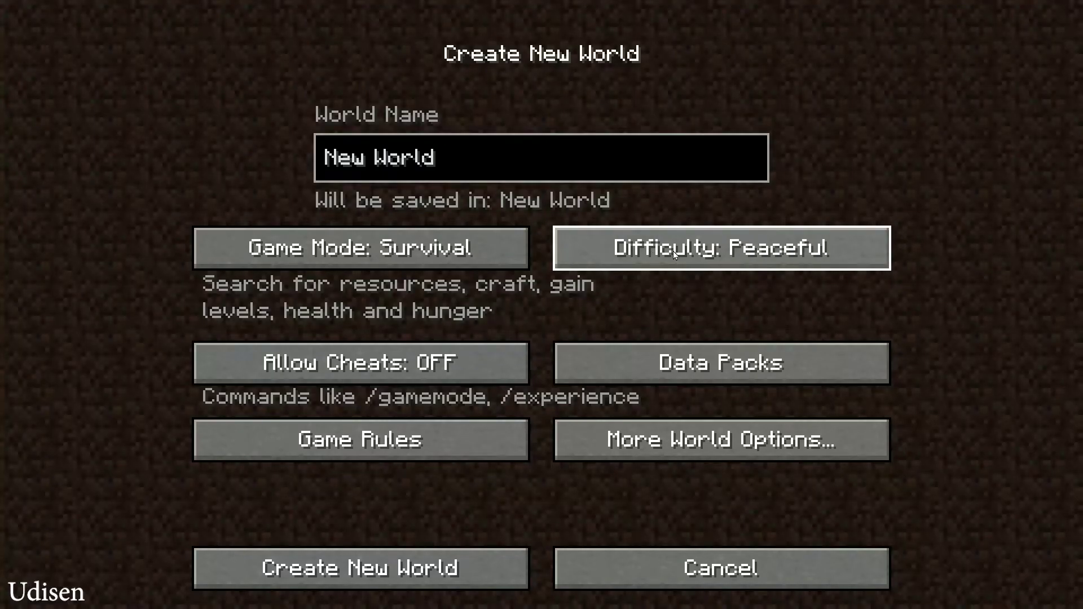
click(625, 247)
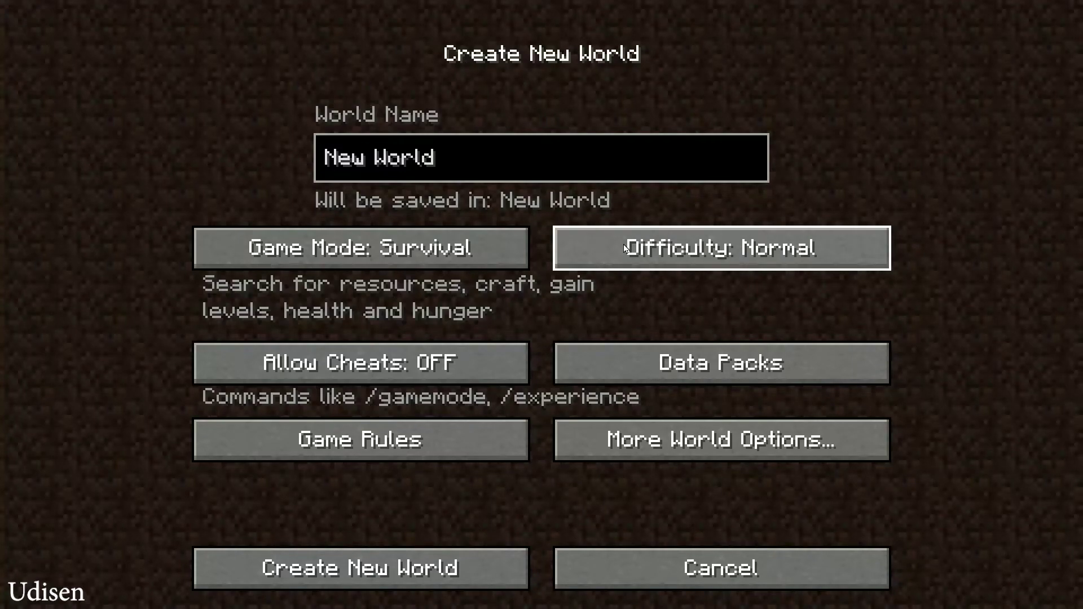
click(391, 251)
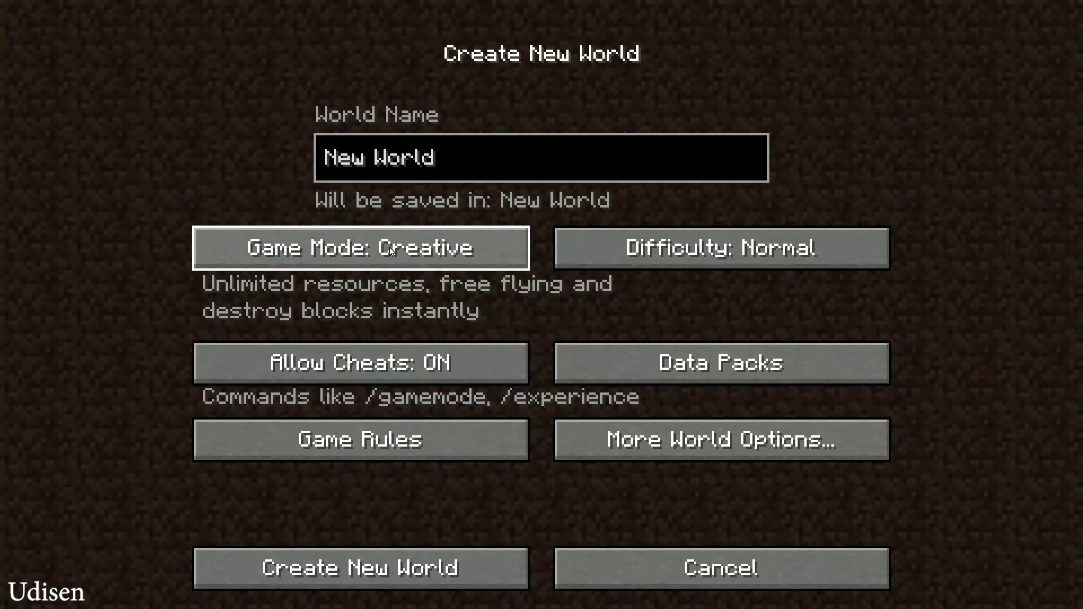
click(456, 570)
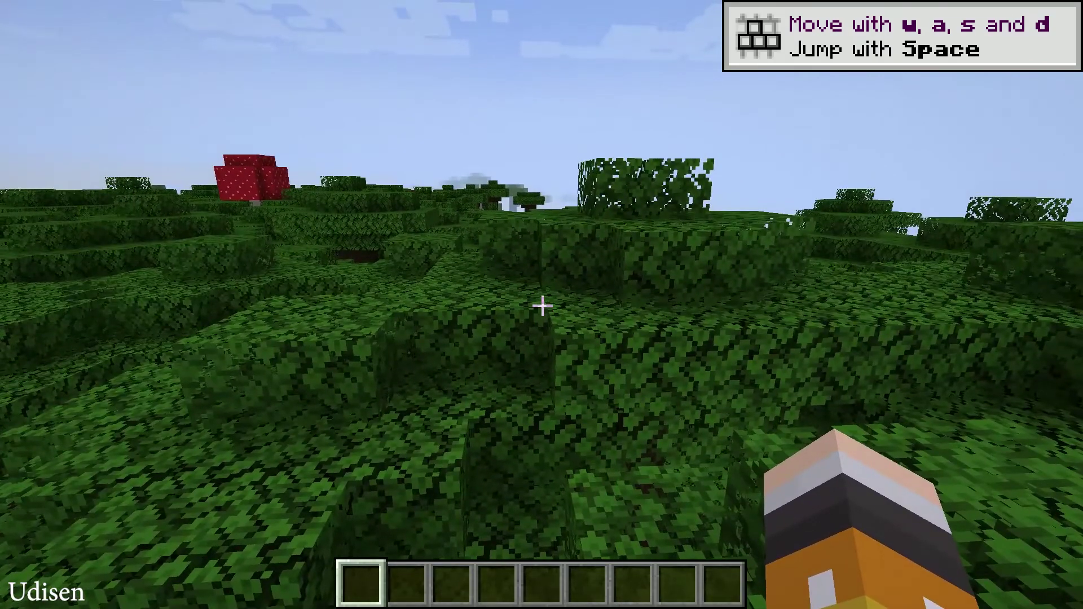
Step: Switch on the Block Overlay mod in the pause menu's Mods list and resume play
key(Escape)
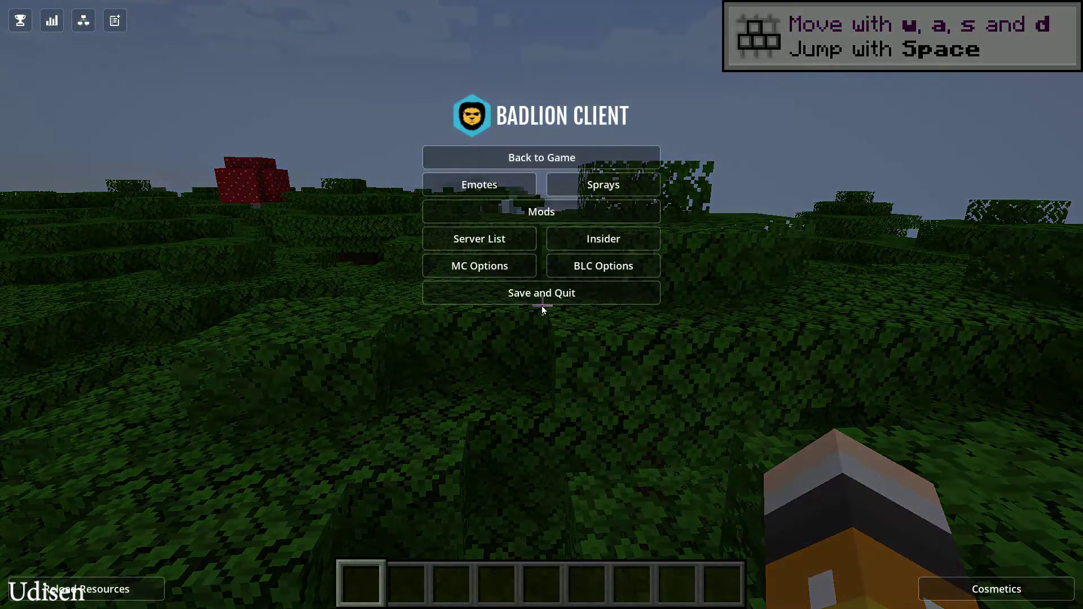
click(523, 214)
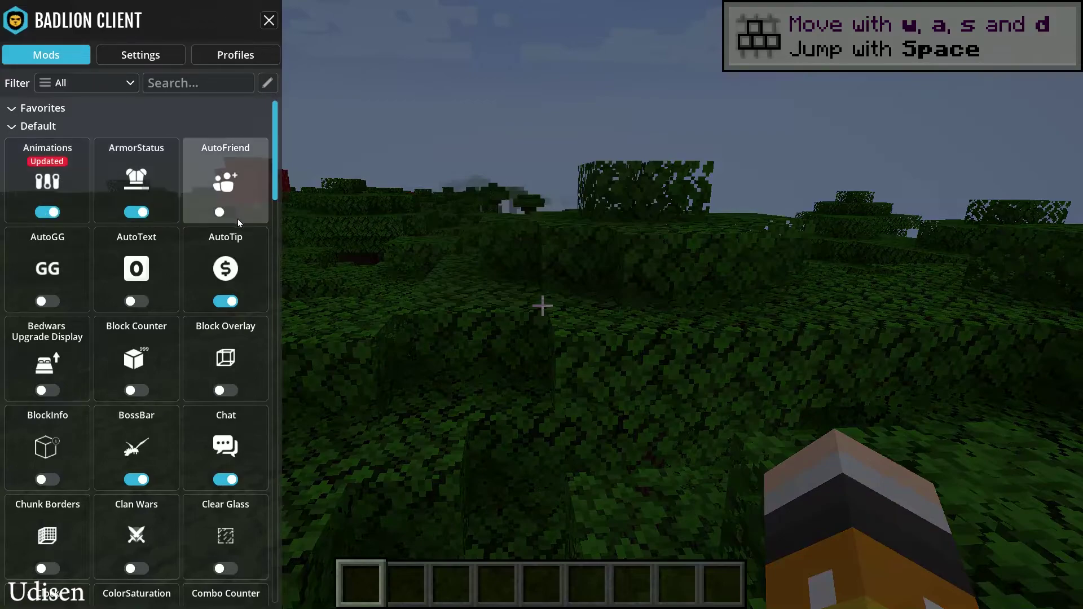
scroll(231, 219, down, 3)
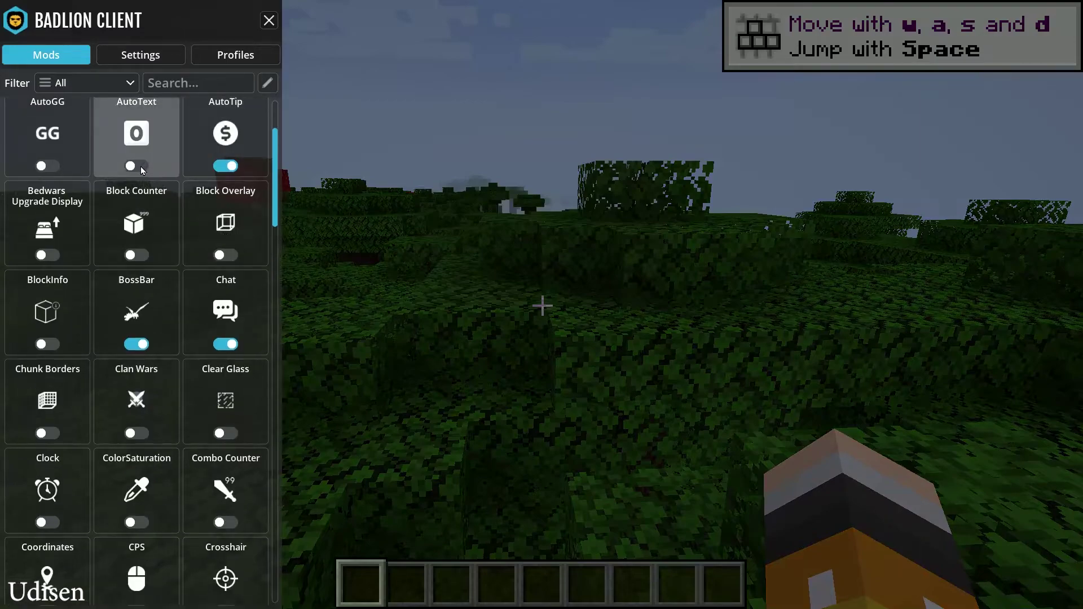
click(232, 255)
key(Escape)
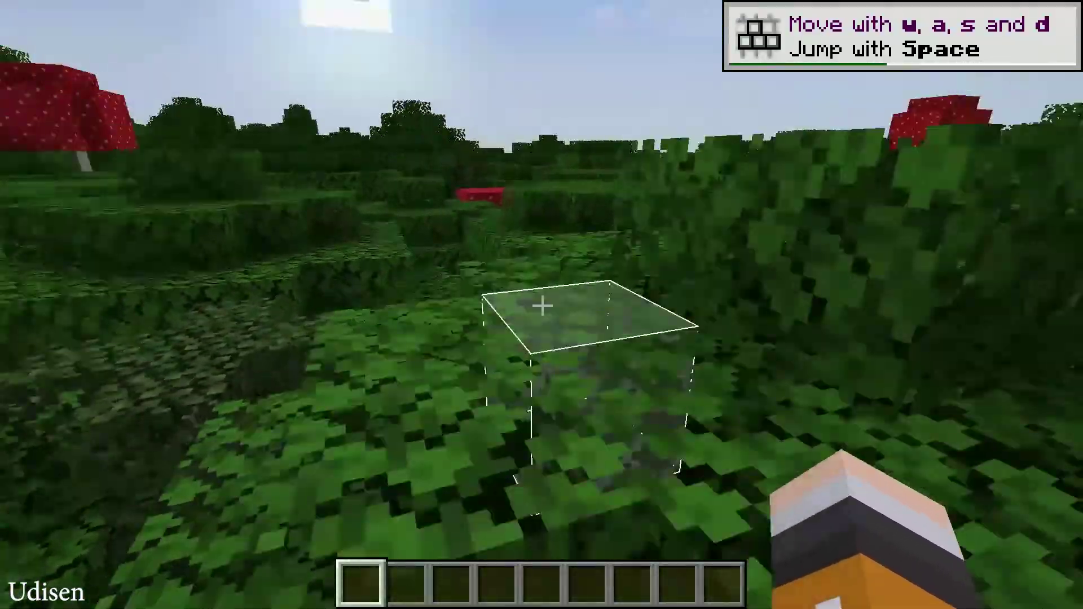
Step: Run from the leaf canopy to the forest floor past the giant red mushroom
key(F5)
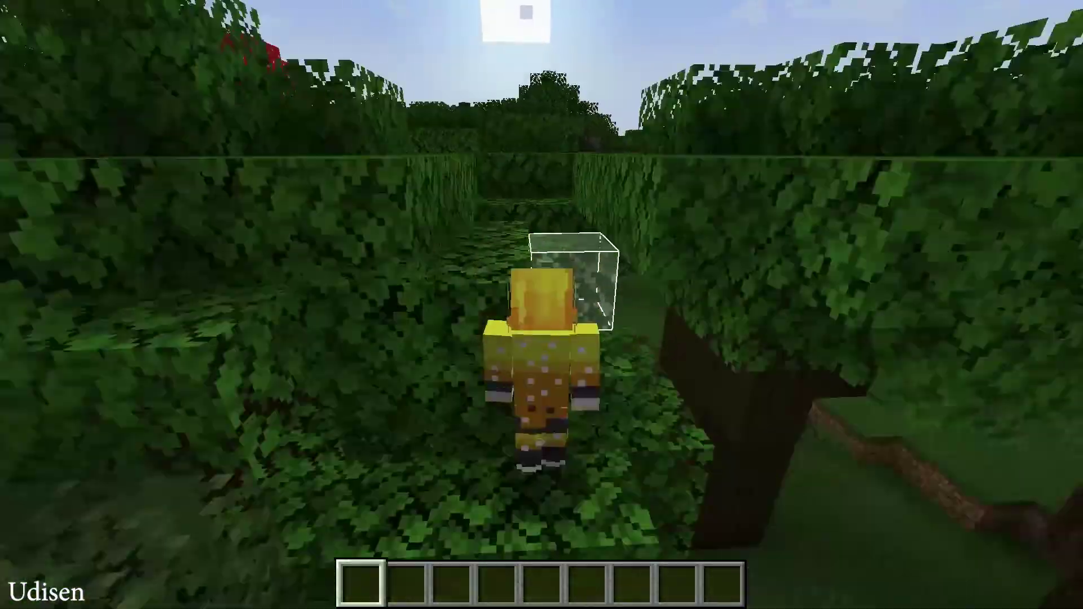
key(w)
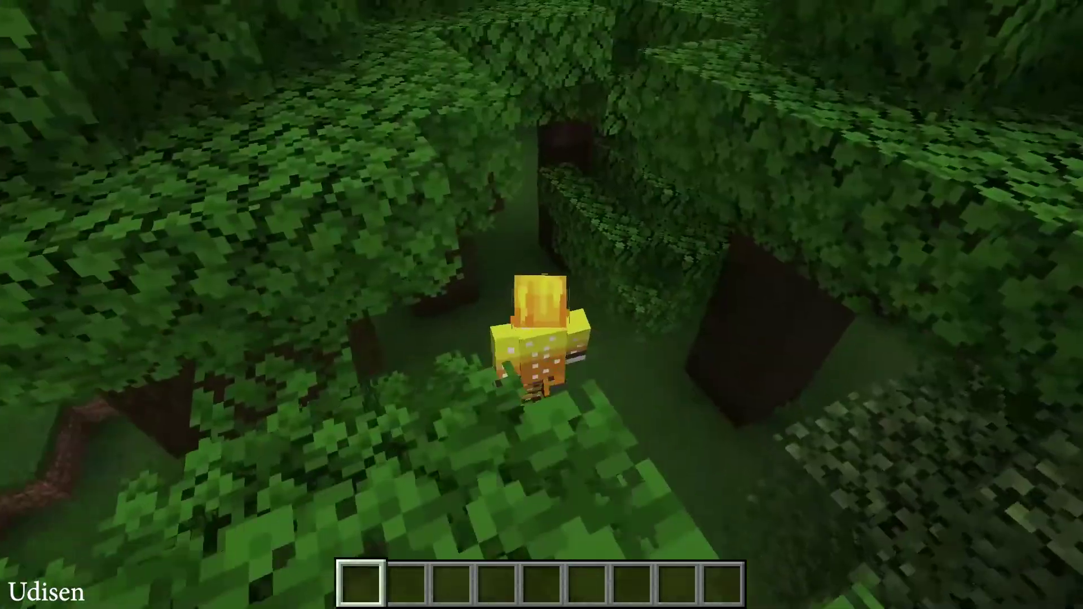
key(w)
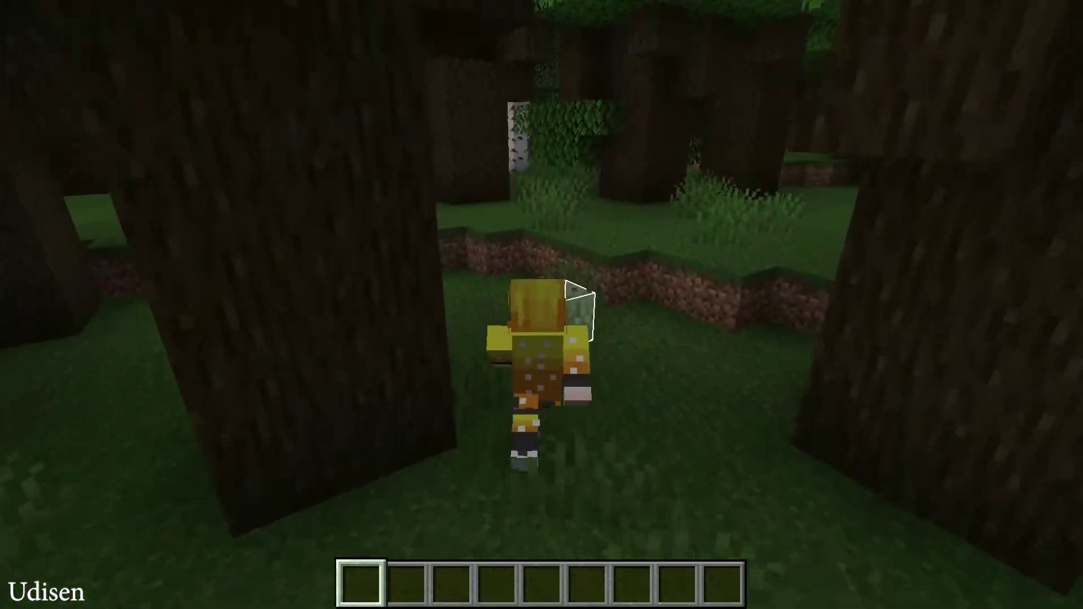
key(w)
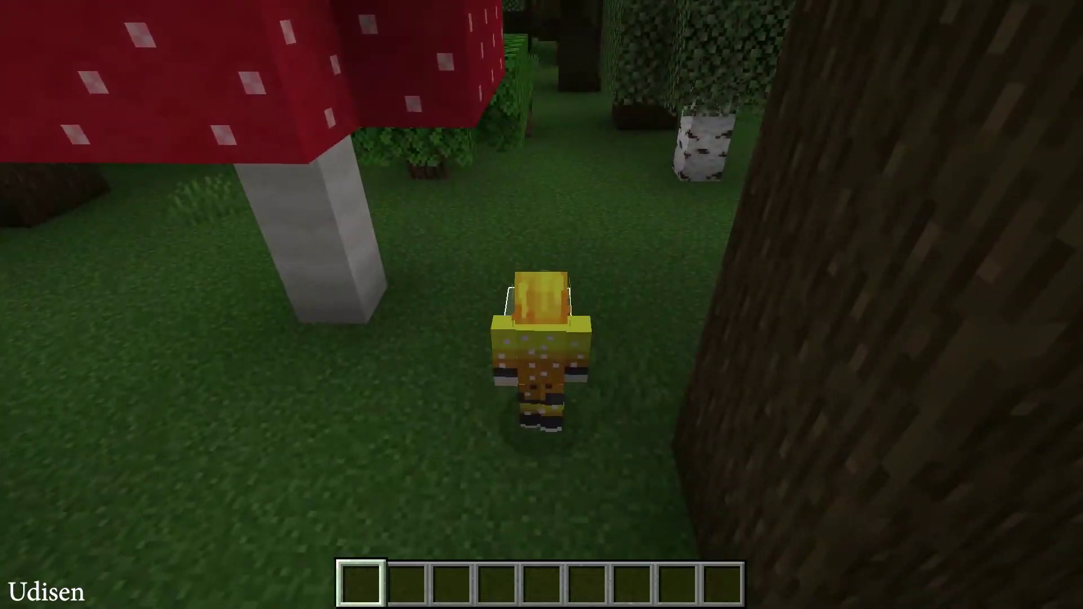
key(F5)
key(F5)
Step: Load ore blocks into the hotbar from the creative inventory's Search Items tab
key(e)
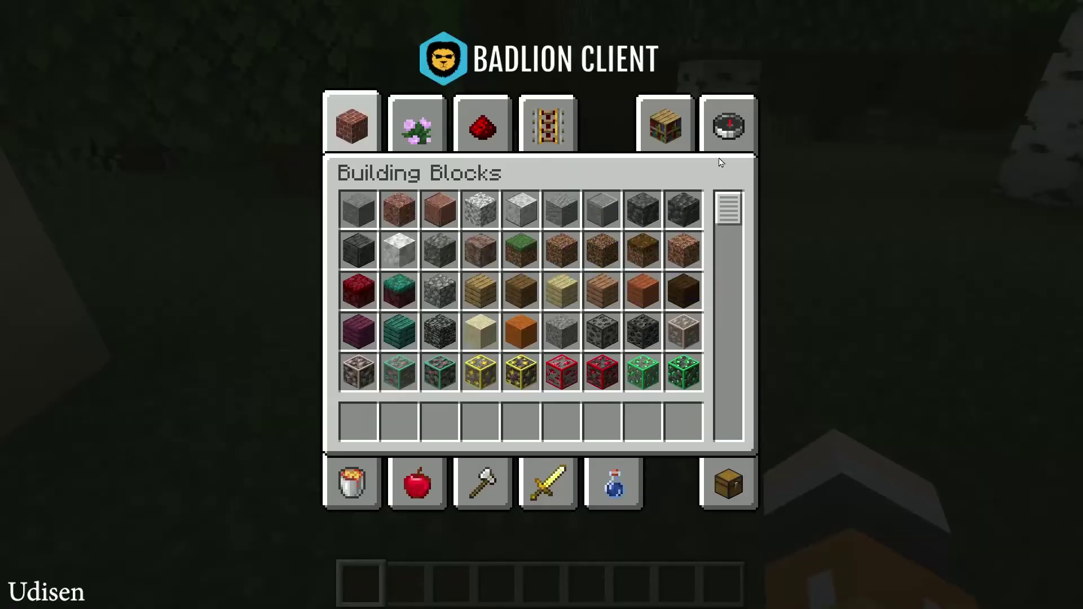
click(737, 125)
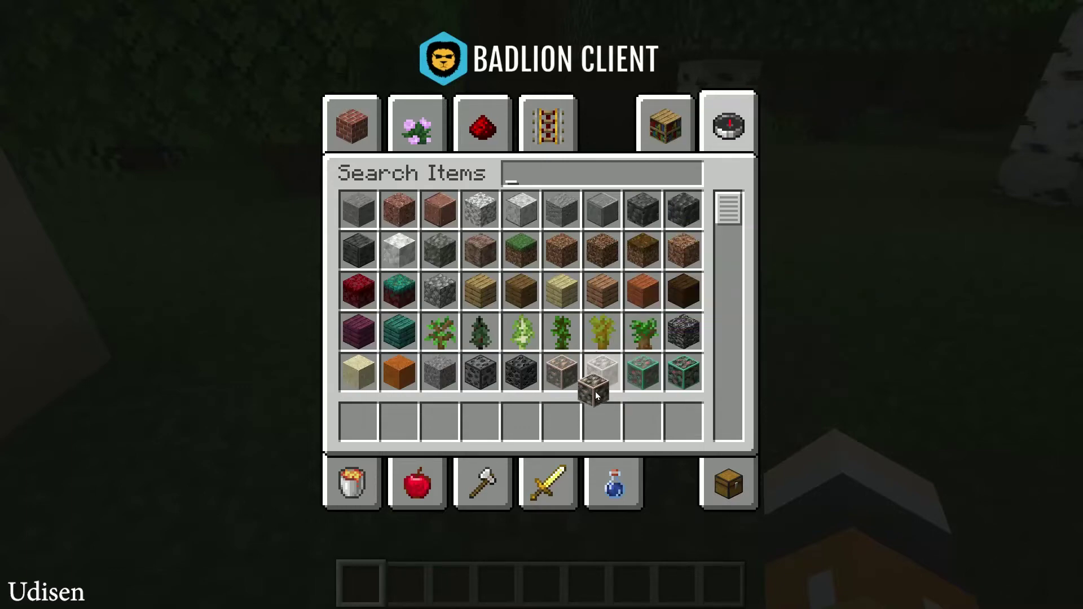
key(e)
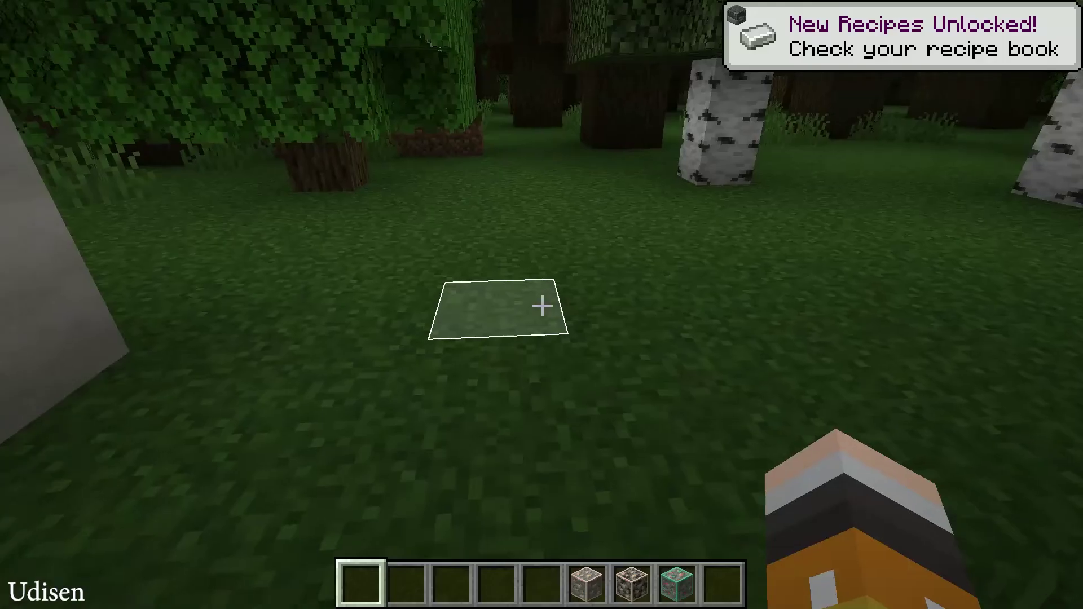
Step: Place copper ore, deepslate iron ore and iron ore blocks on the ground, then pause
scroll(542, 305, down, 7)
right_click(541, 305)
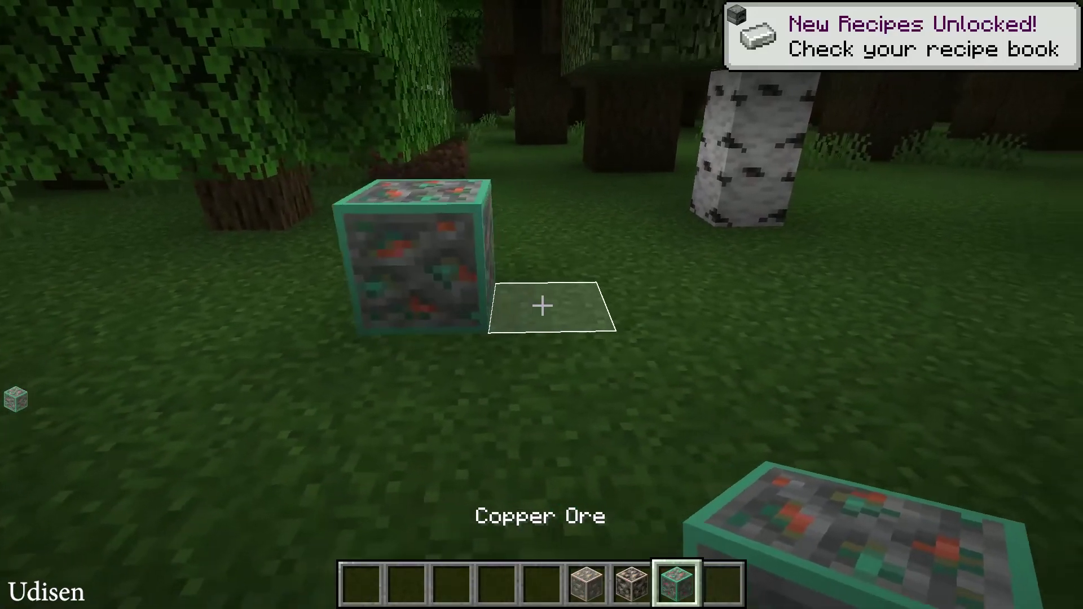
scroll(542, 305, up, 1)
right_click(542, 304)
scroll(542, 305, up, 1)
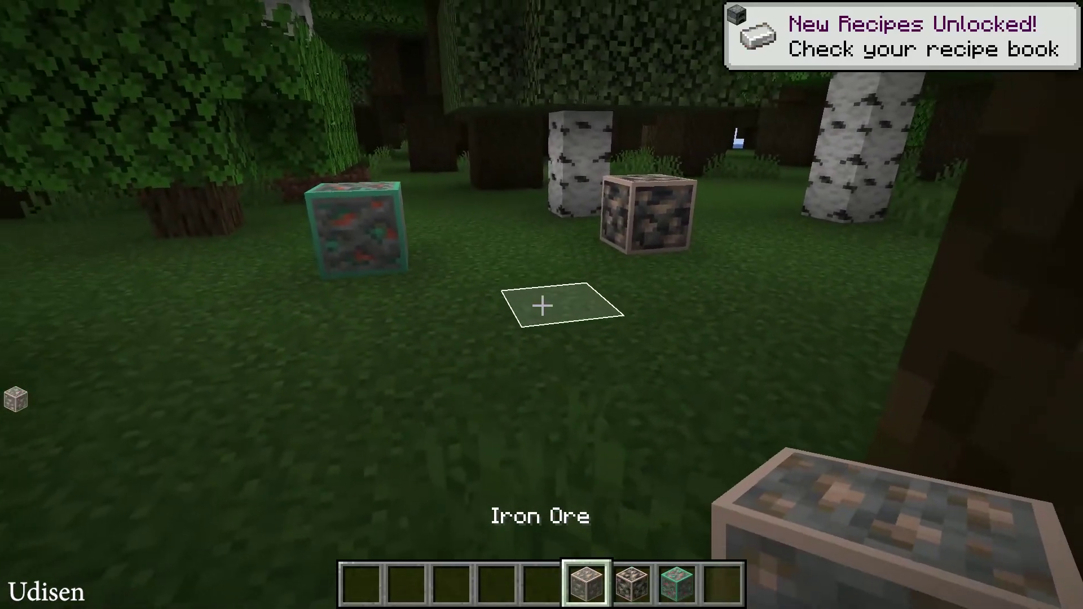
right_click(542, 304)
scroll(542, 305, down, 2)
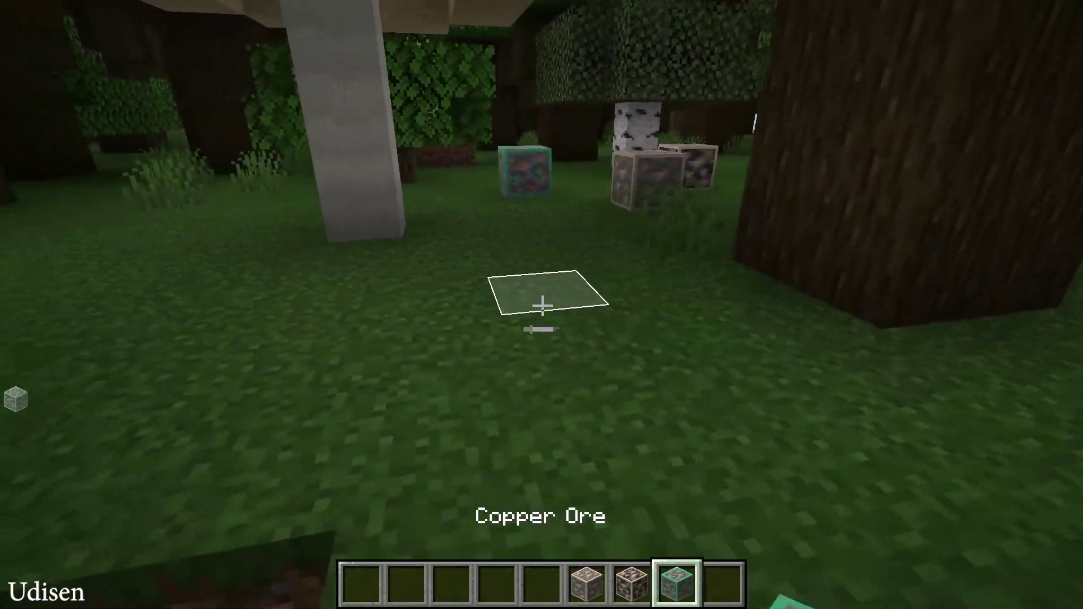
key(Escape)
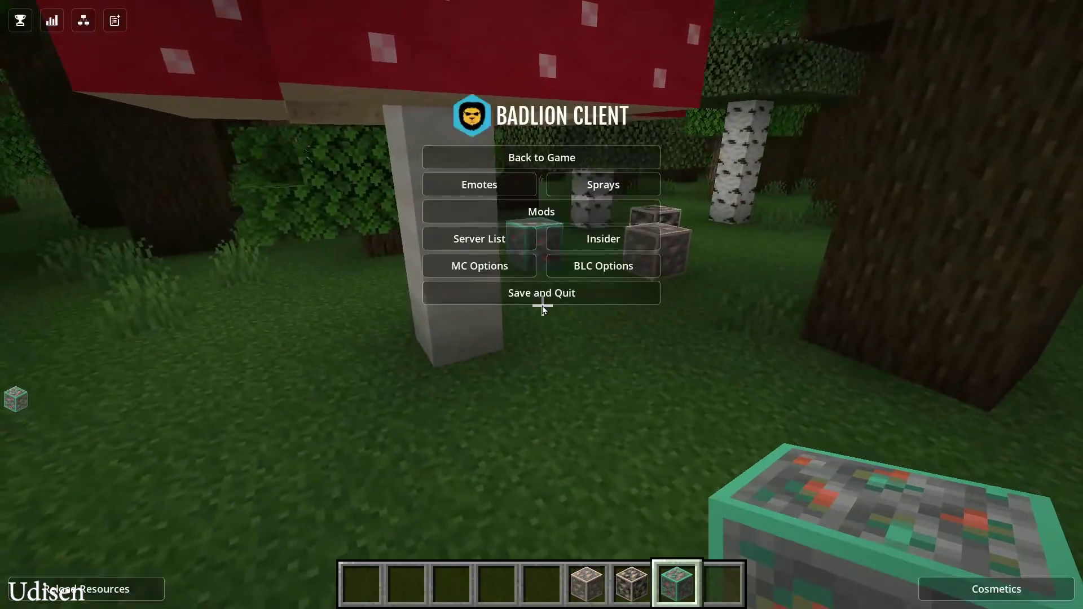
Step: Turn on BlockInfo in the Mods list and return to the game
click(477, 216)
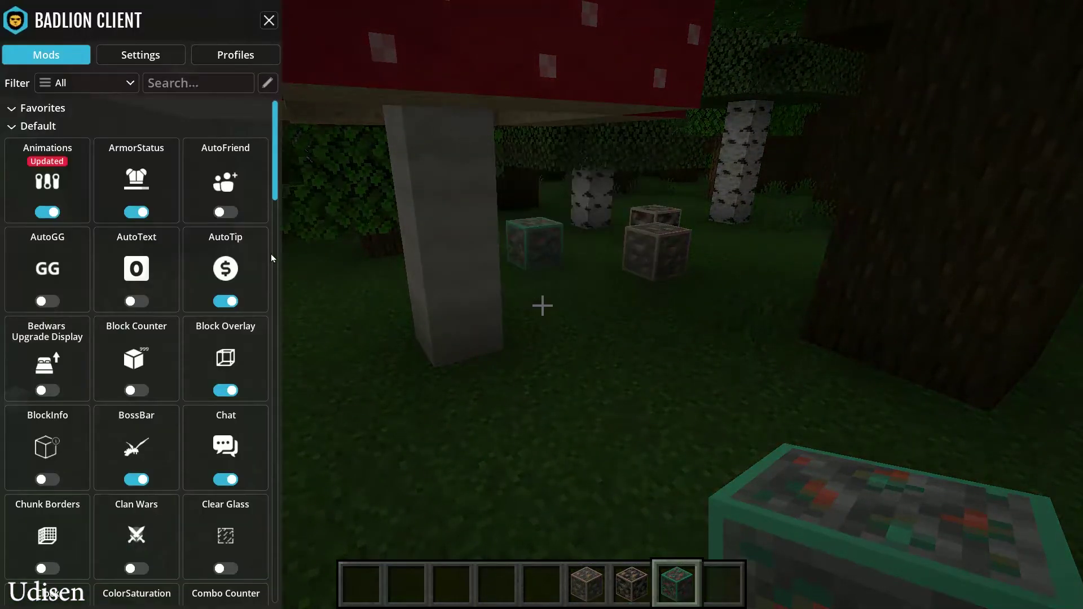
scroll(248, 271, down, 3)
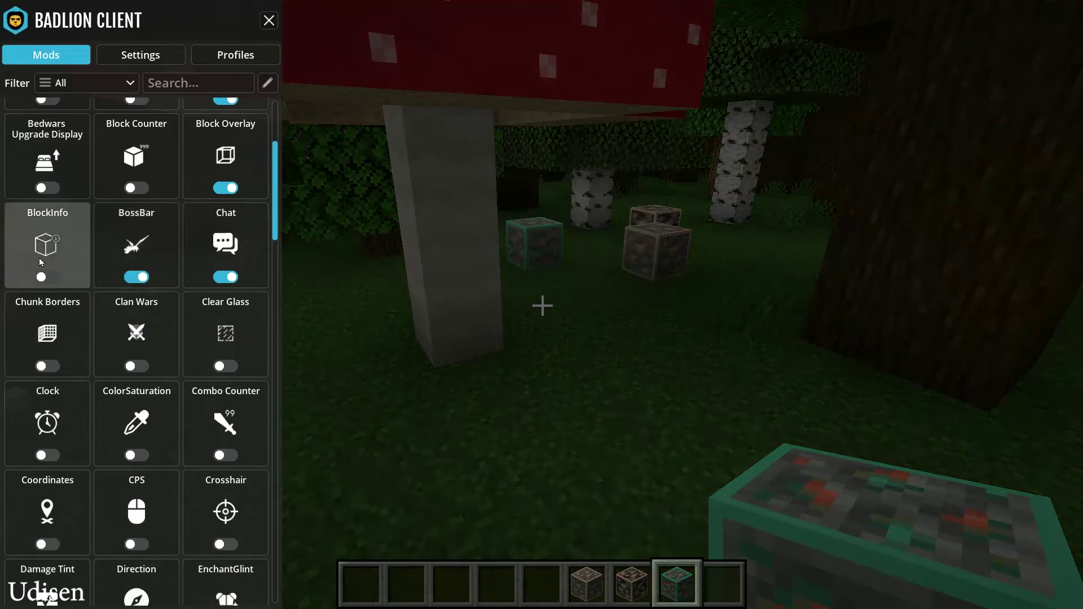
key(Escape)
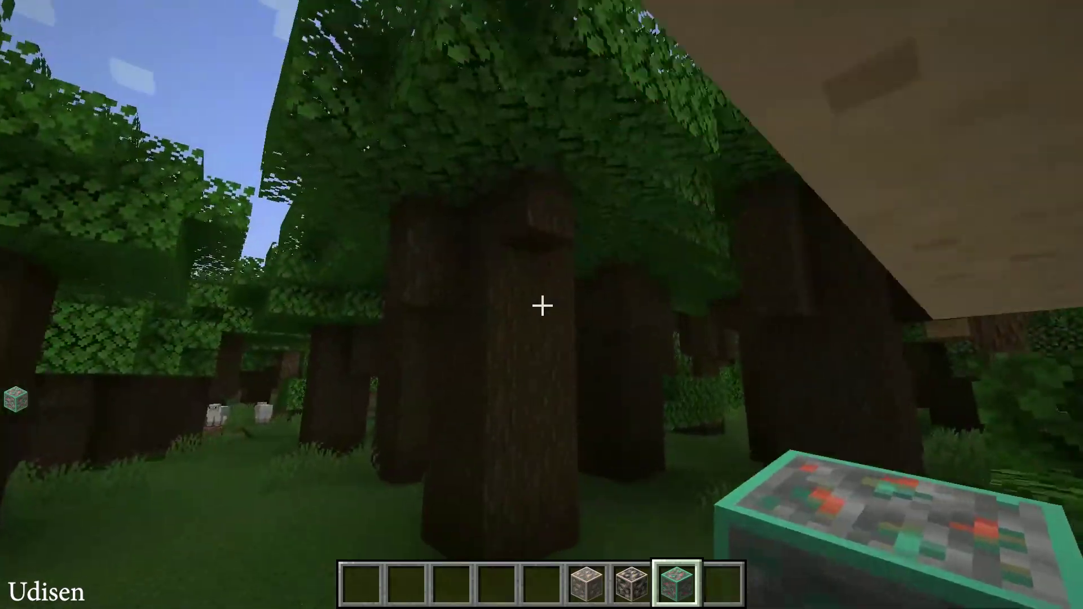
Step: Walk through the dark oak forest, aiming at logs to test the BlockInfo readout
key(w)
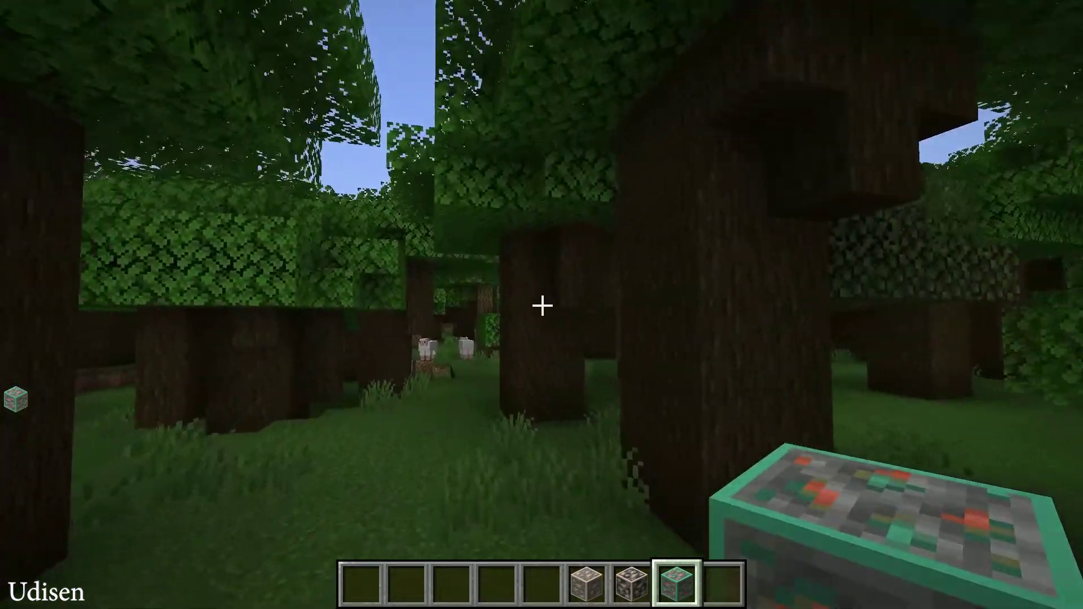
key(w)
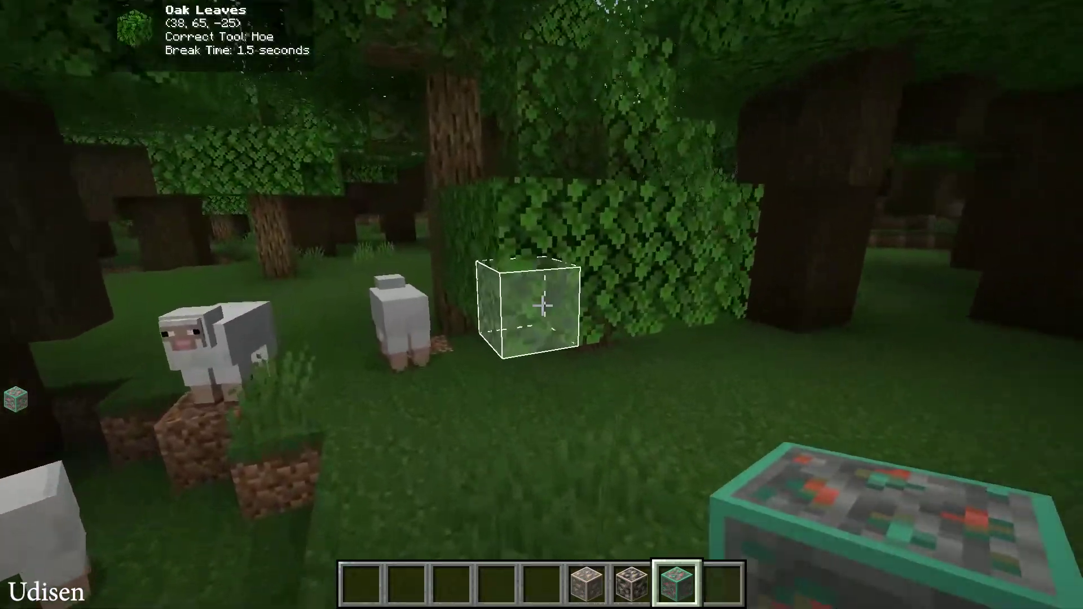
key(w)
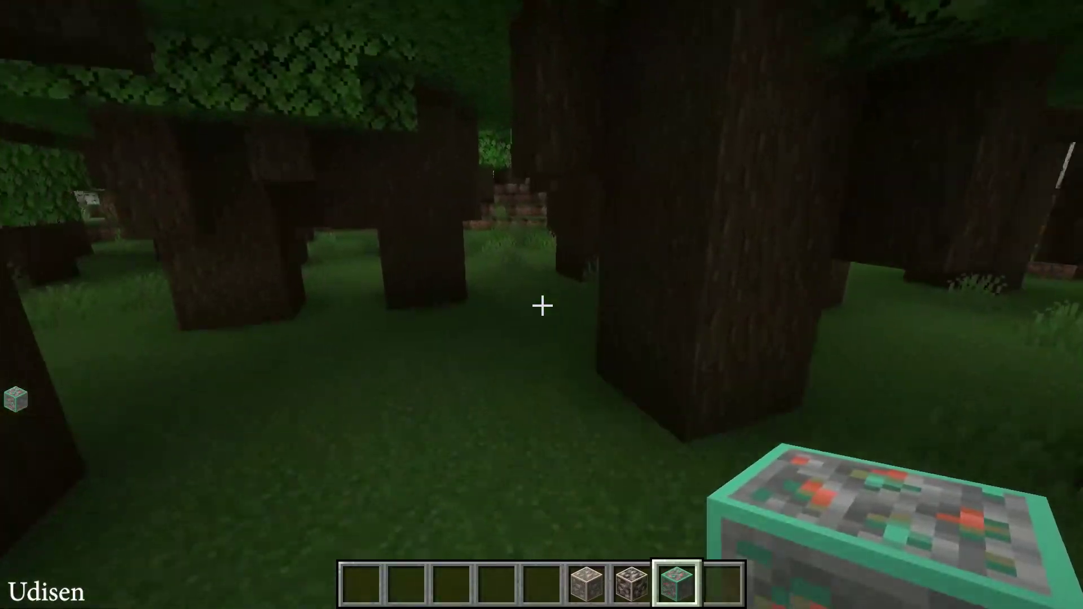
key(w)
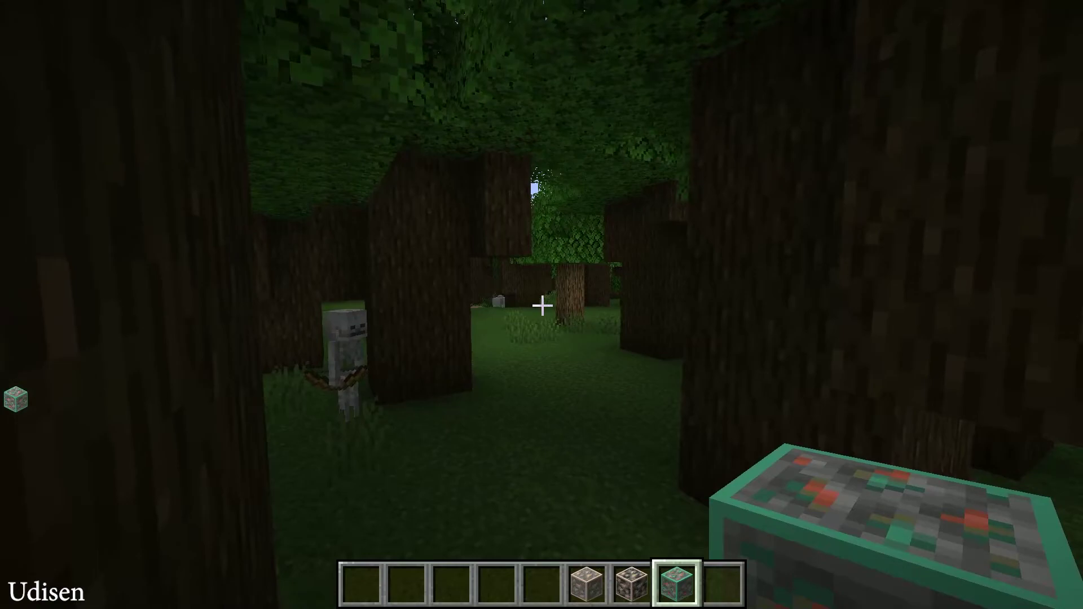
key(w)
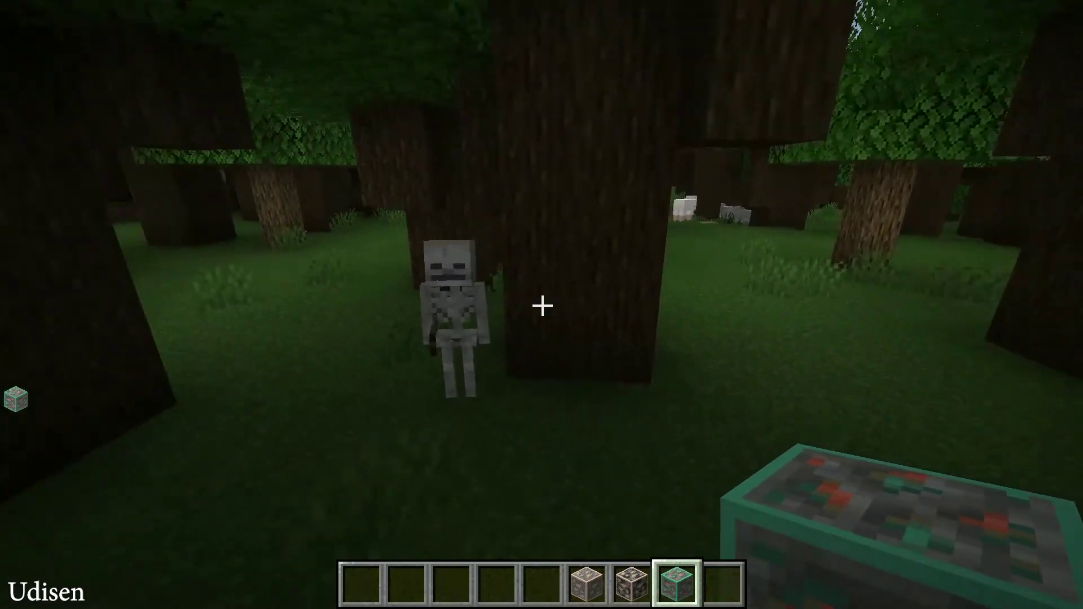
key(w)
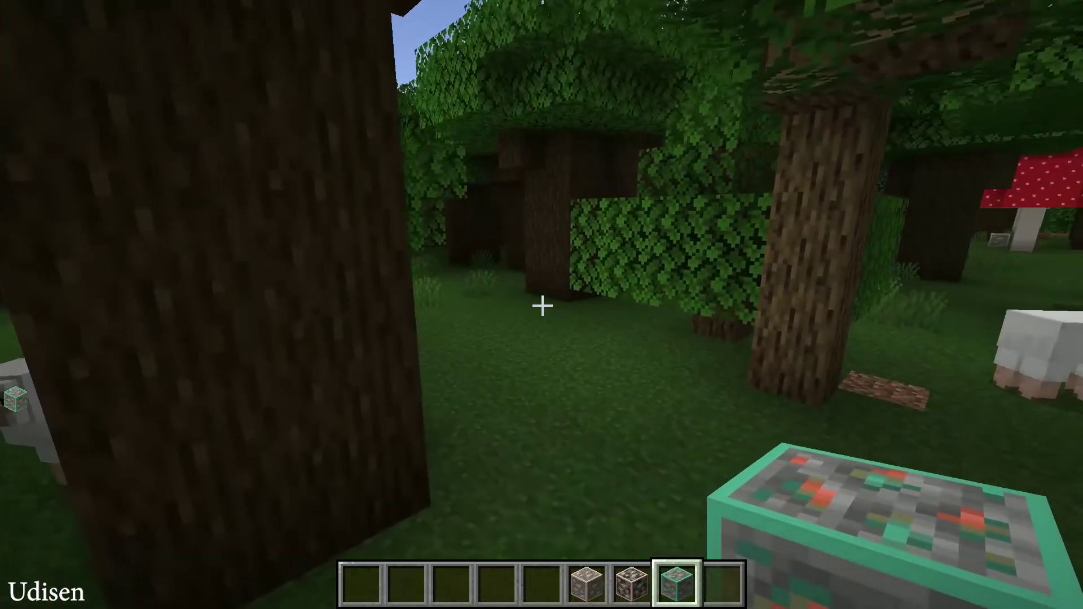
key(w)
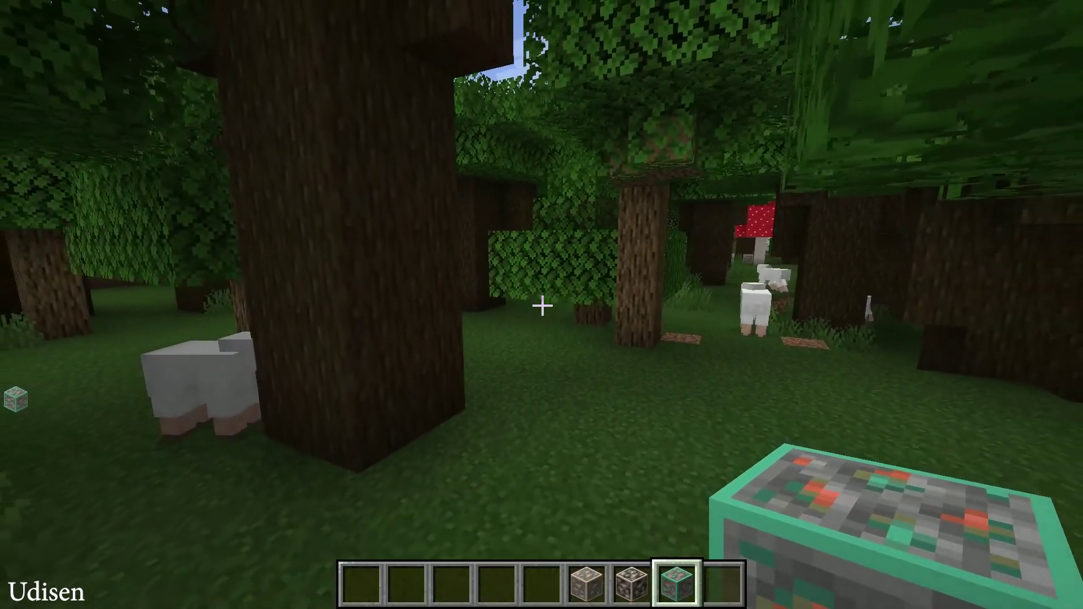
Step: Reopen the Mods list from the pause menu to confirm BlockInfo is on
key(Escape)
click(512, 209)
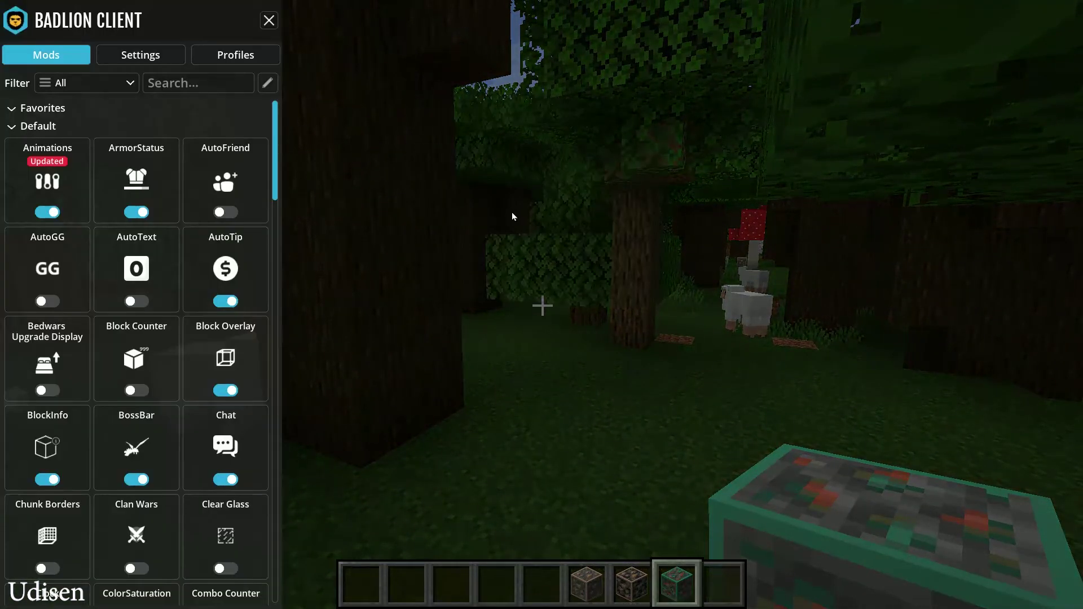
scroll(180, 224, down, 3)
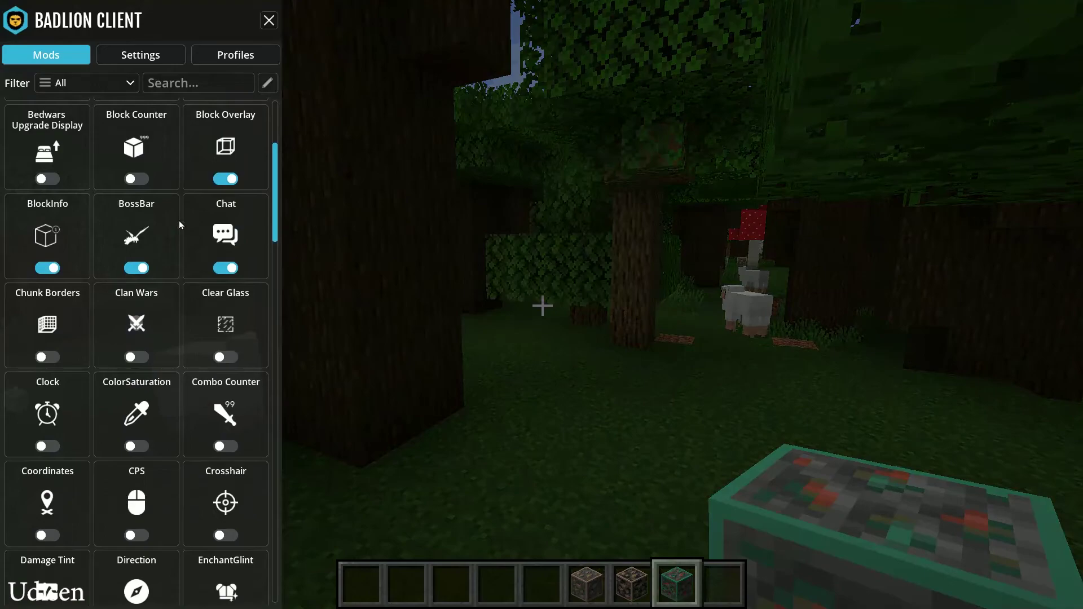